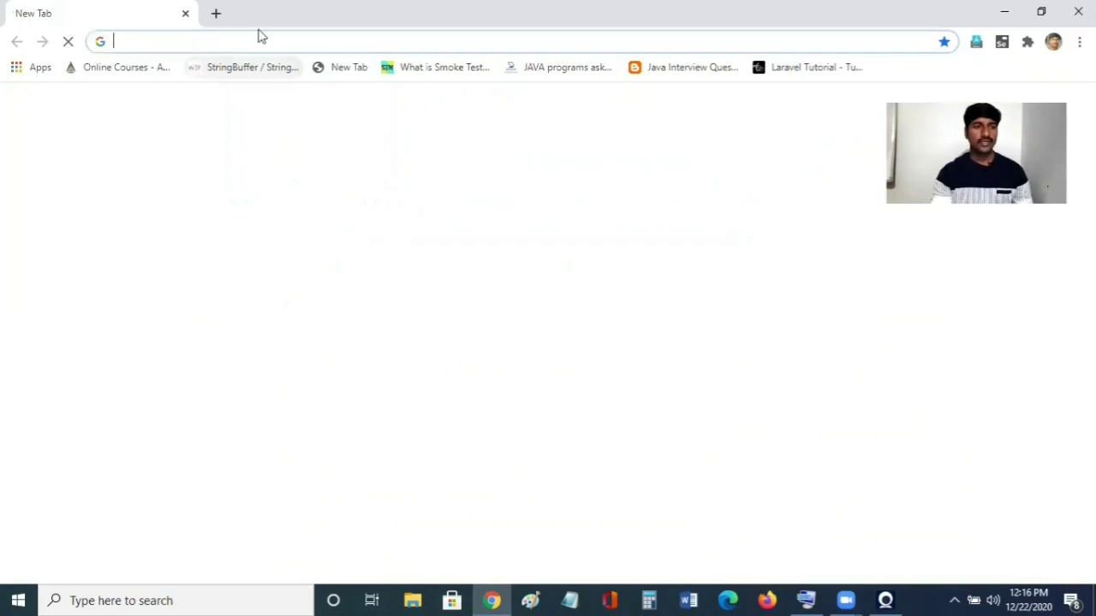
Load LinkedIn from the address-bar suggestion, go to your profile, and edit its intro
text(linkedin)
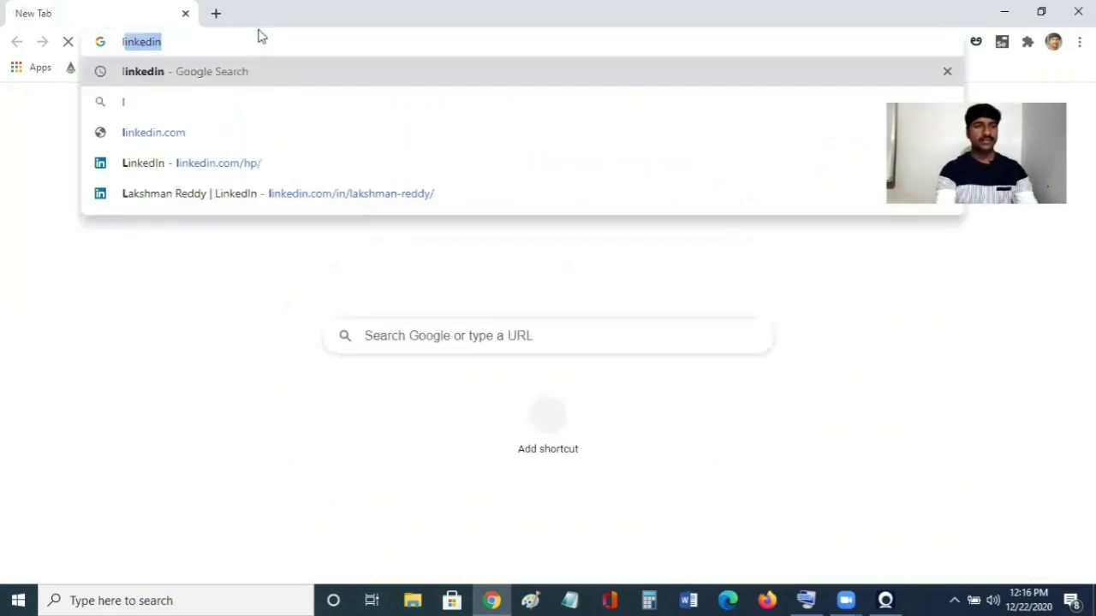
click(222, 165)
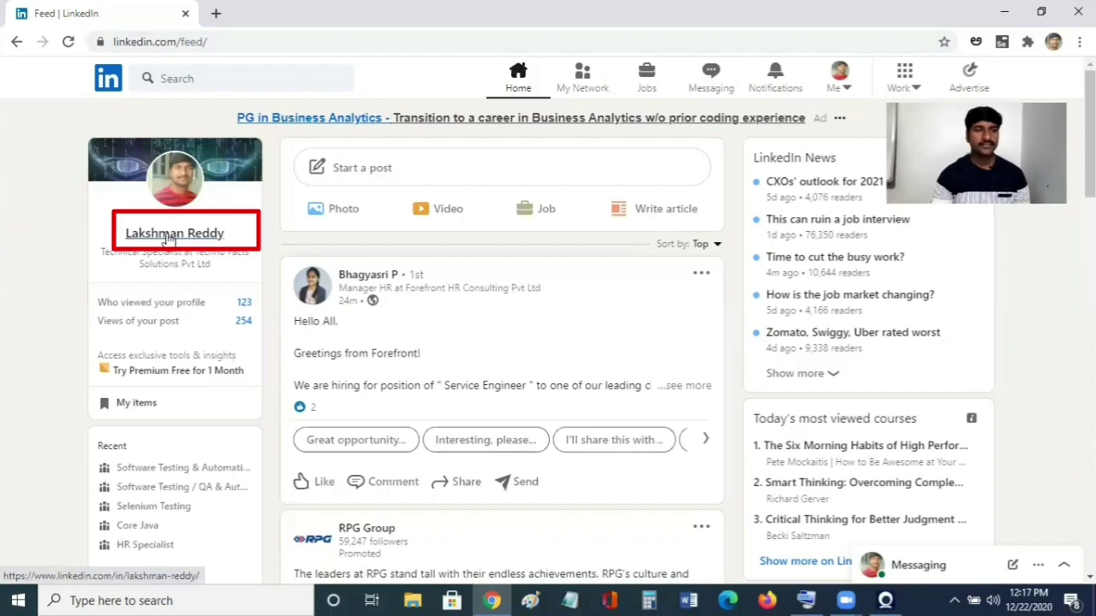
click(169, 234)
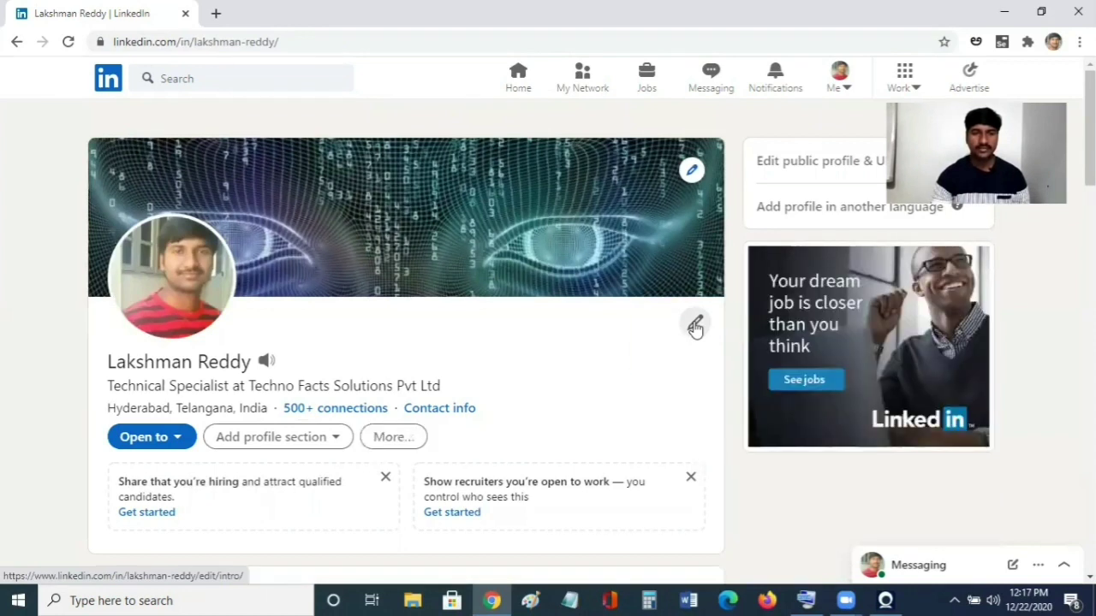
click(695, 325)
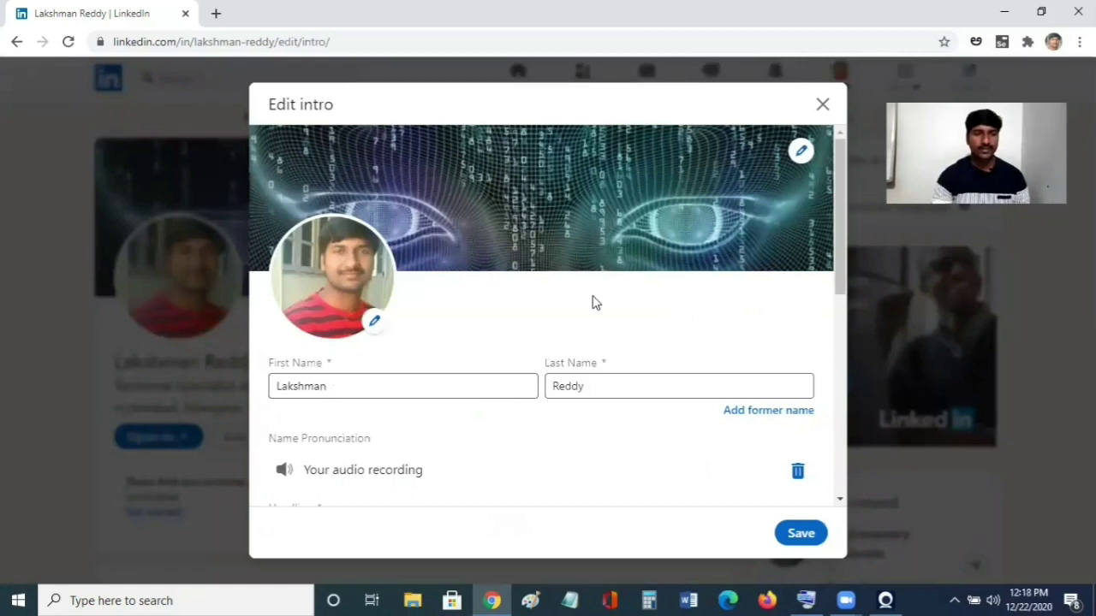
Review the Edit intro form and start a new position from its add-position link
scroll(578, 341, down, 5)
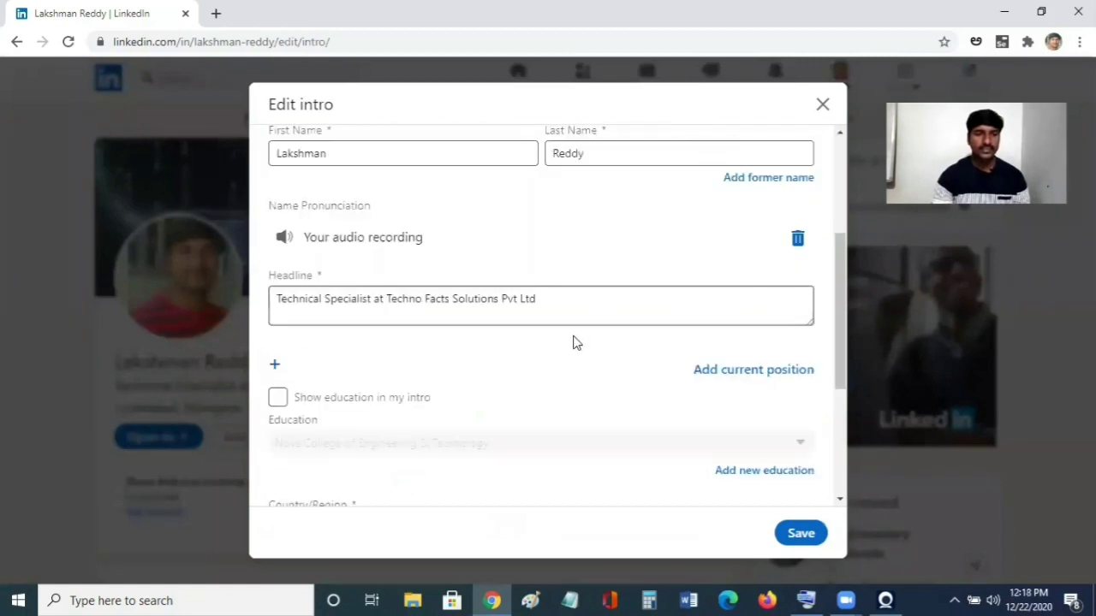
scroll(519, 325, up, 2)
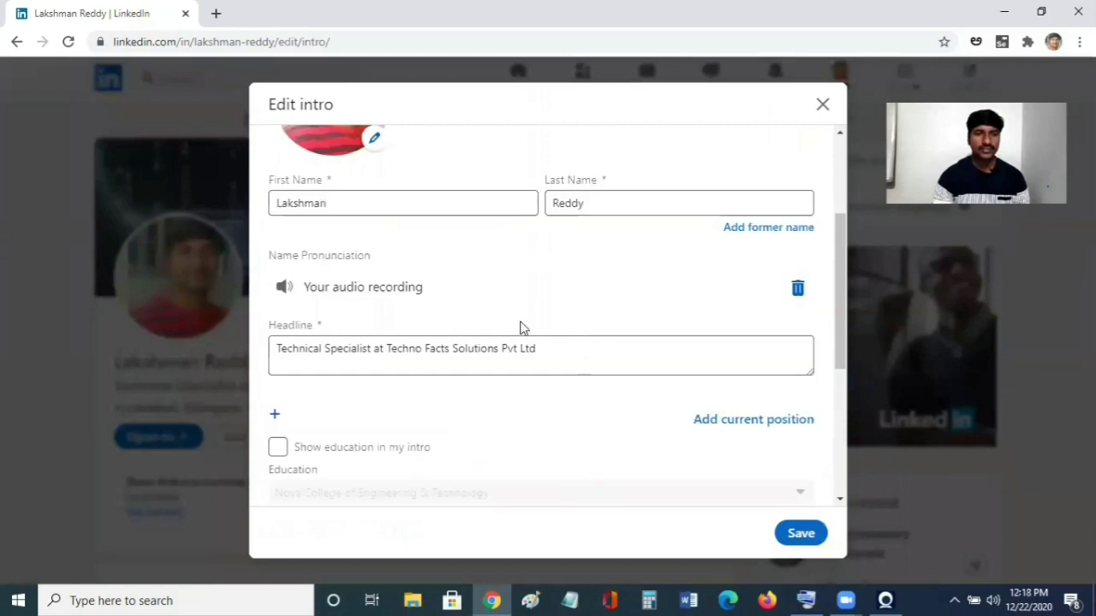
scroll(563, 303, down, 2)
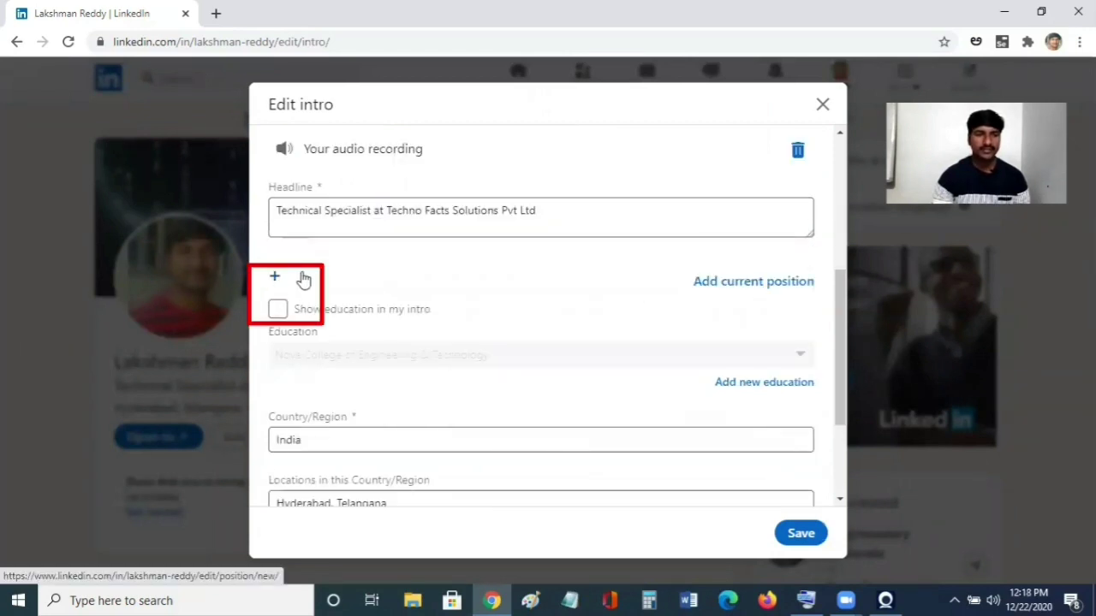
scroll(351, 222, up, 2)
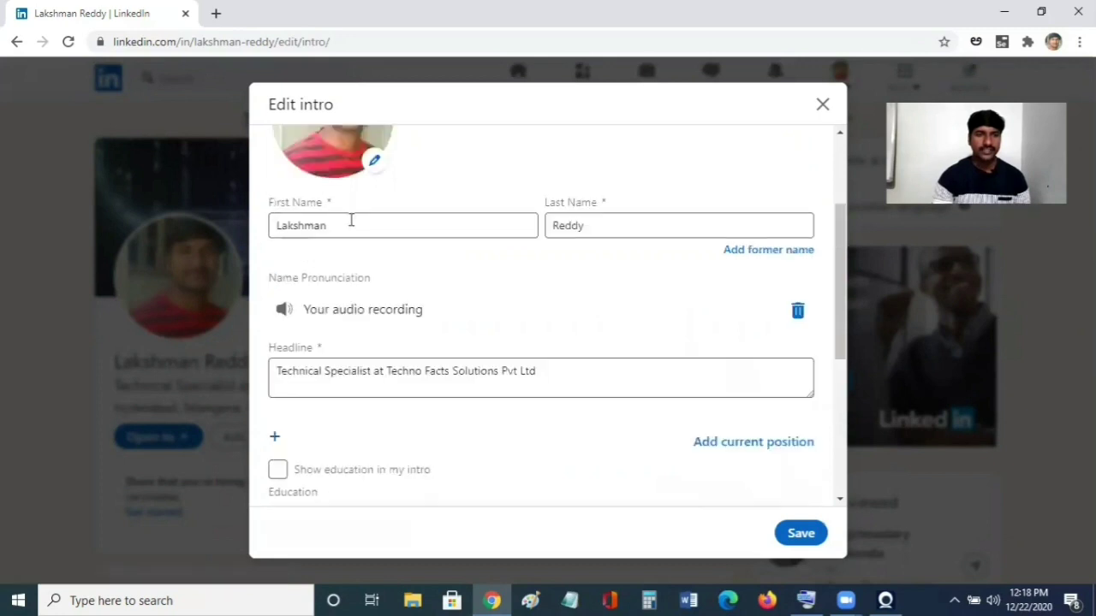
scroll(322, 347, down, 1)
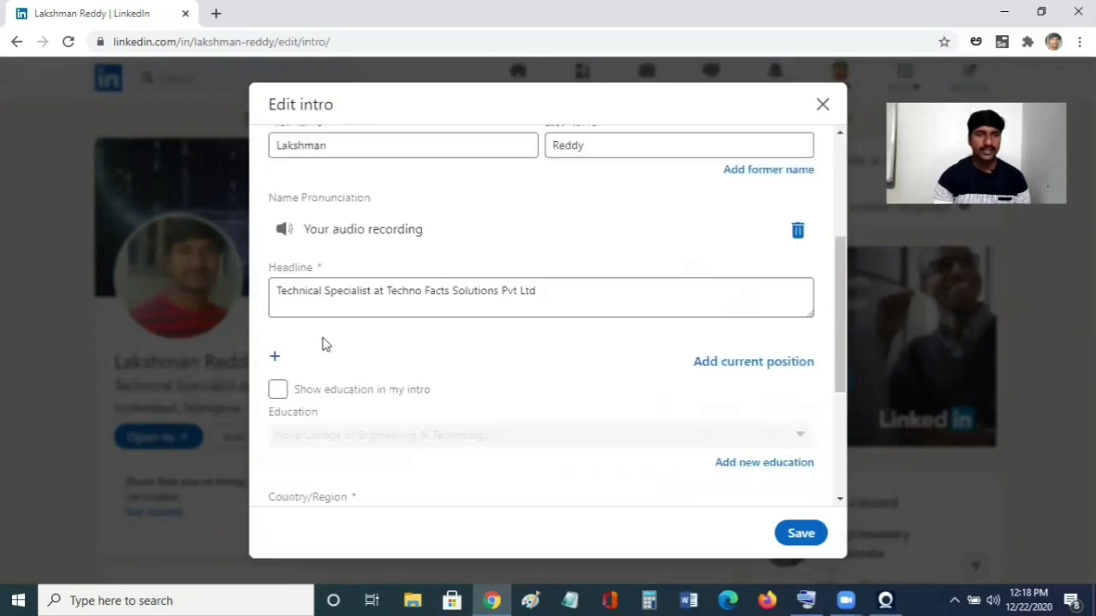
scroll(273, 197, down, 2)
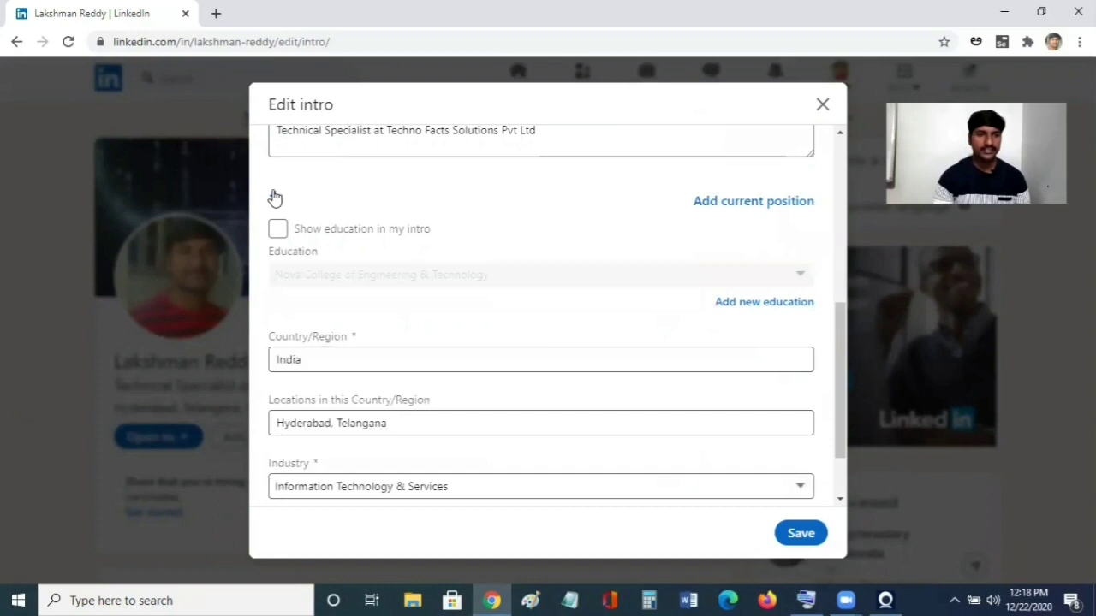
click(274, 197)
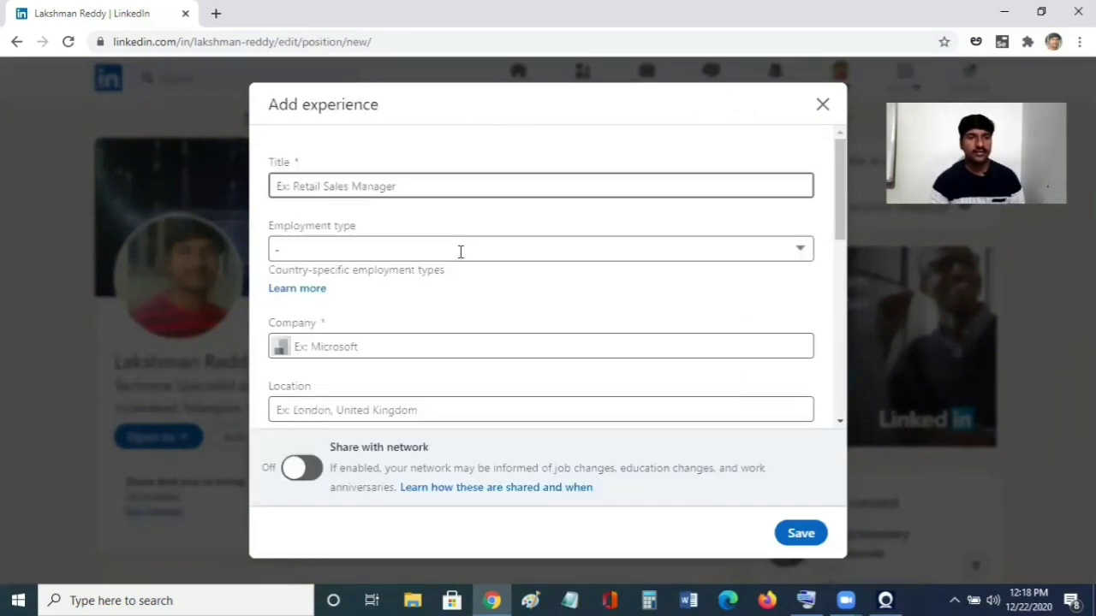
Make the new position's title Technical Specialist with Full-time employment type
click(356, 189)
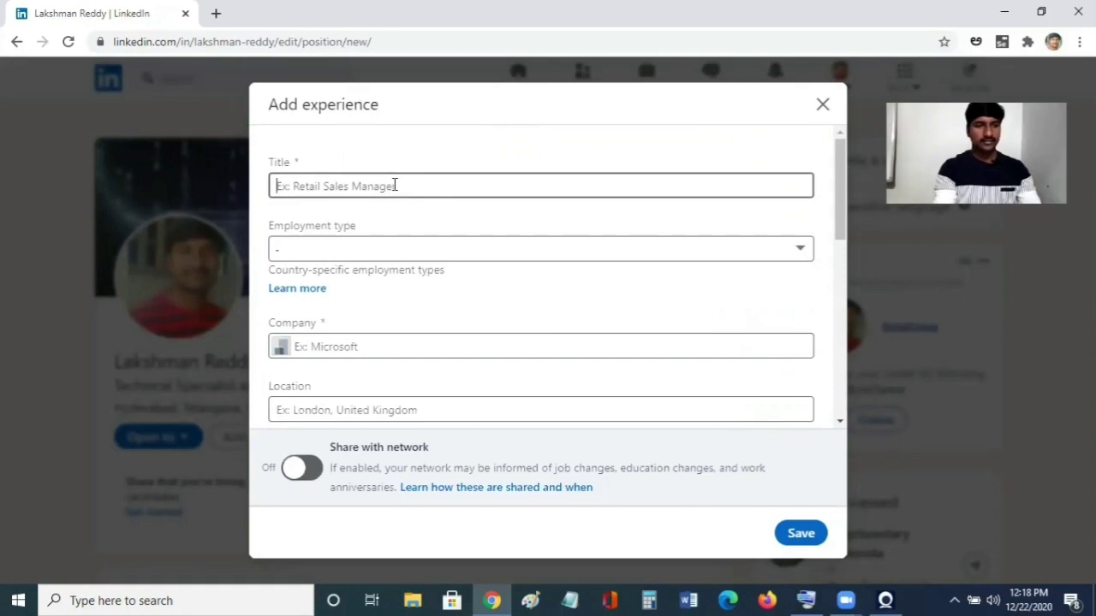
text(tech)
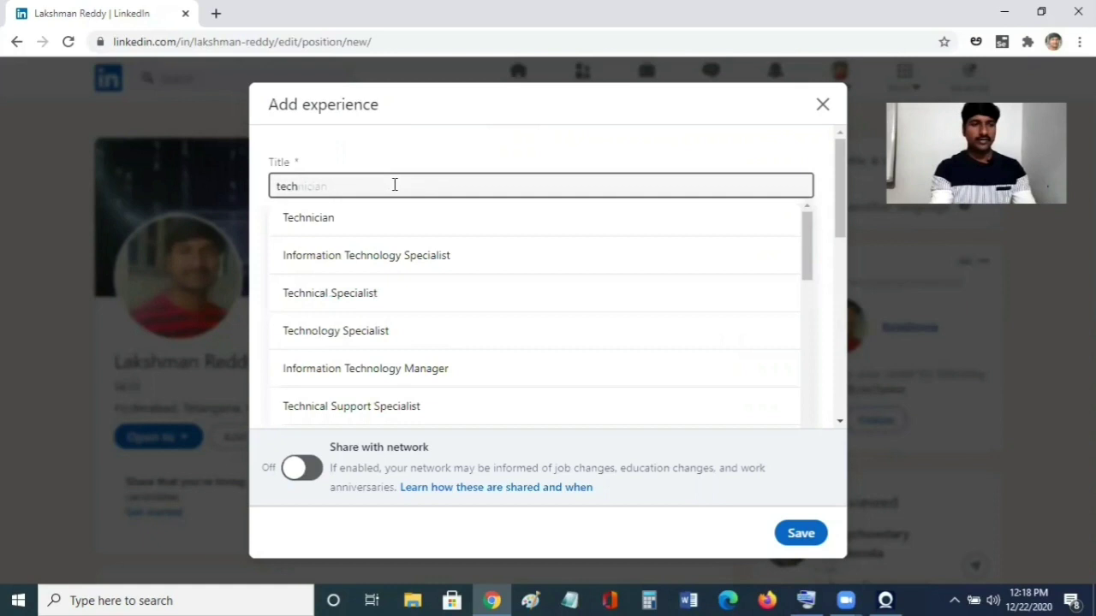
text(nical )
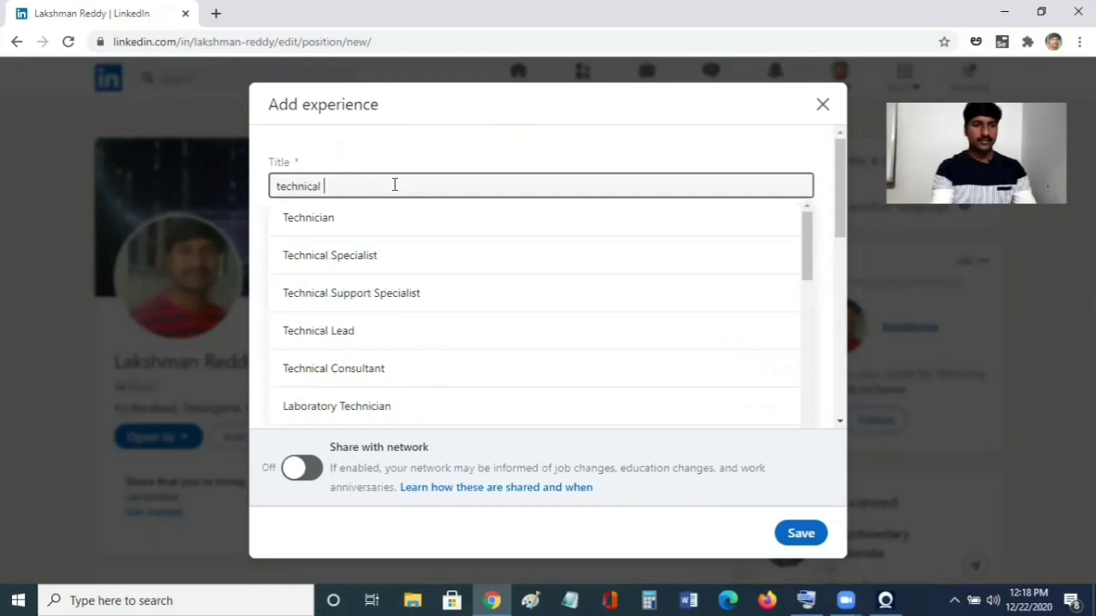
text(p)
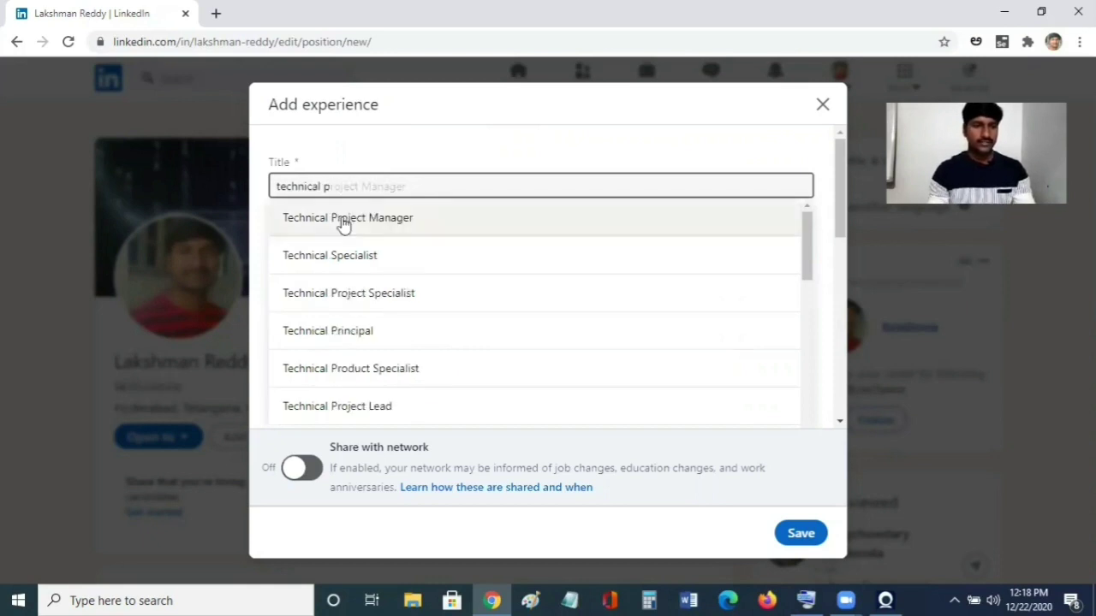
click(313, 258)
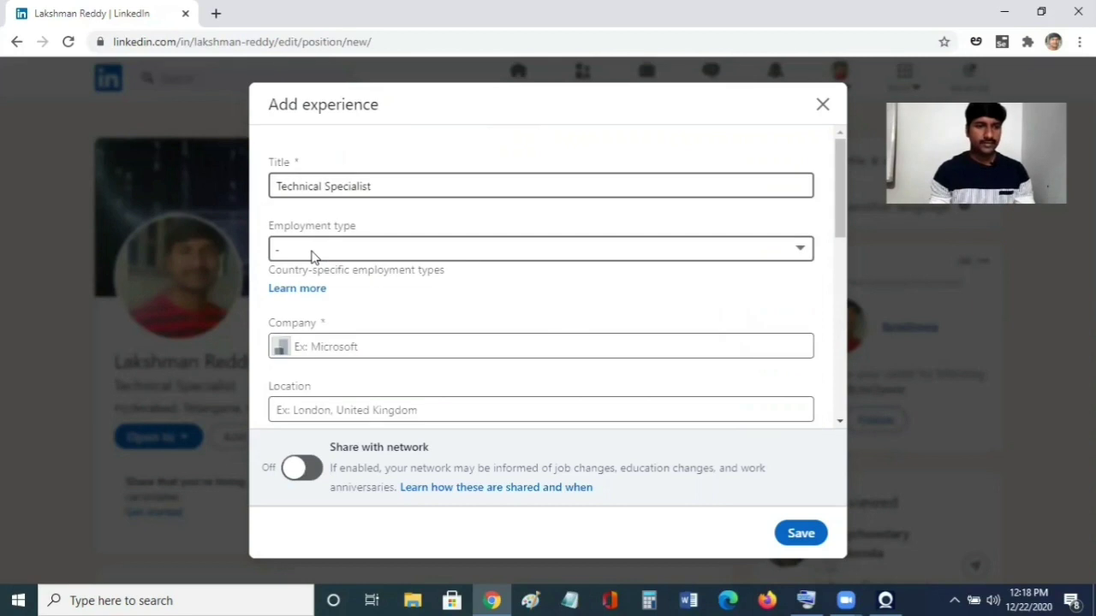
click(313, 250)
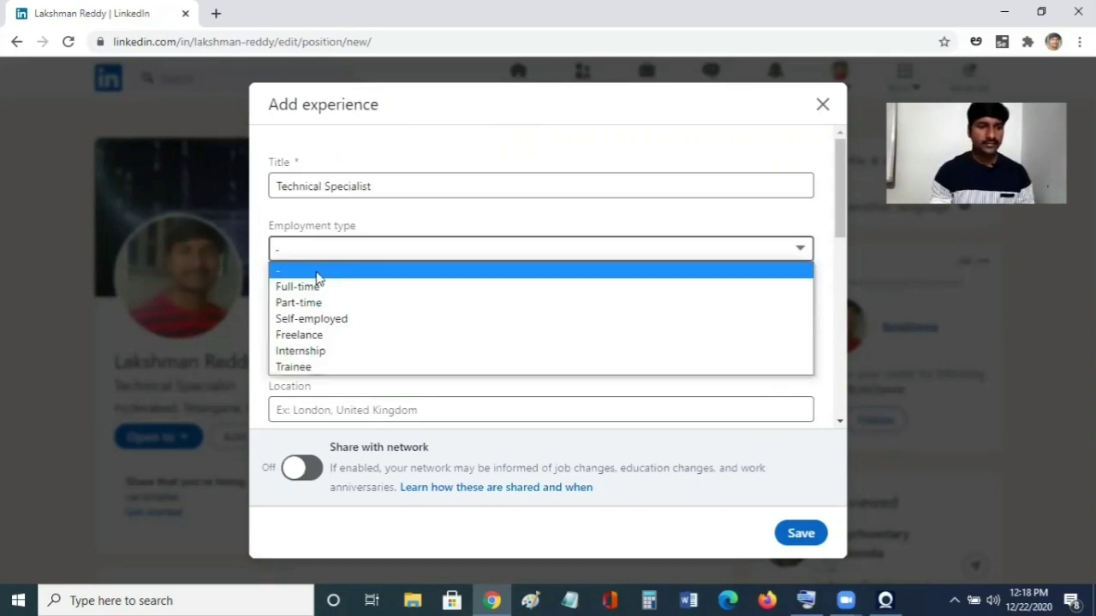
click(339, 289)
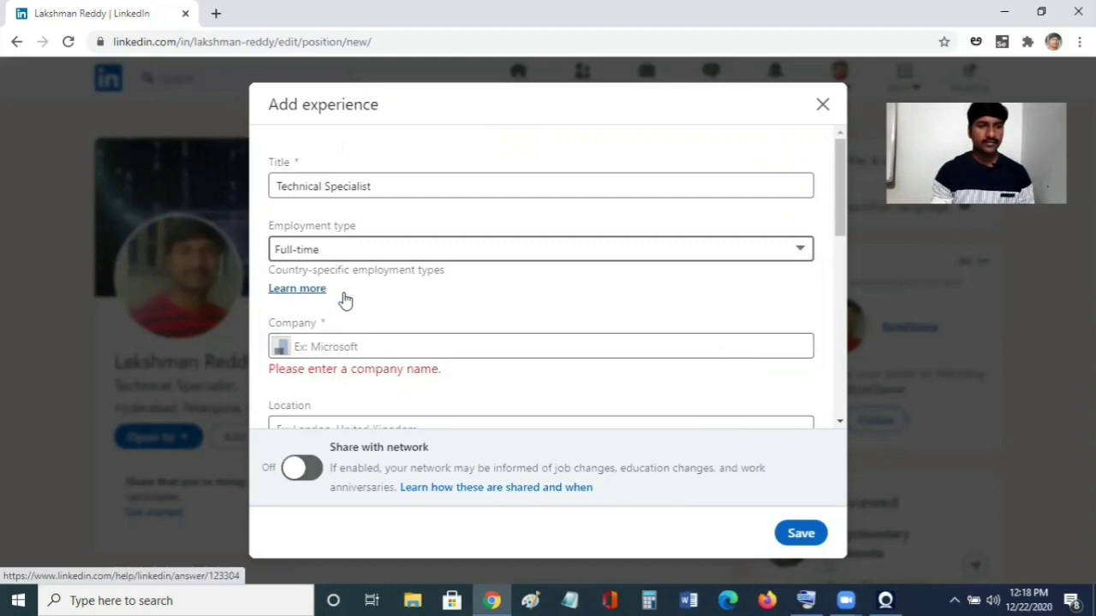
scroll(345, 300, down, 1)
scroll(397, 193, down, 1)
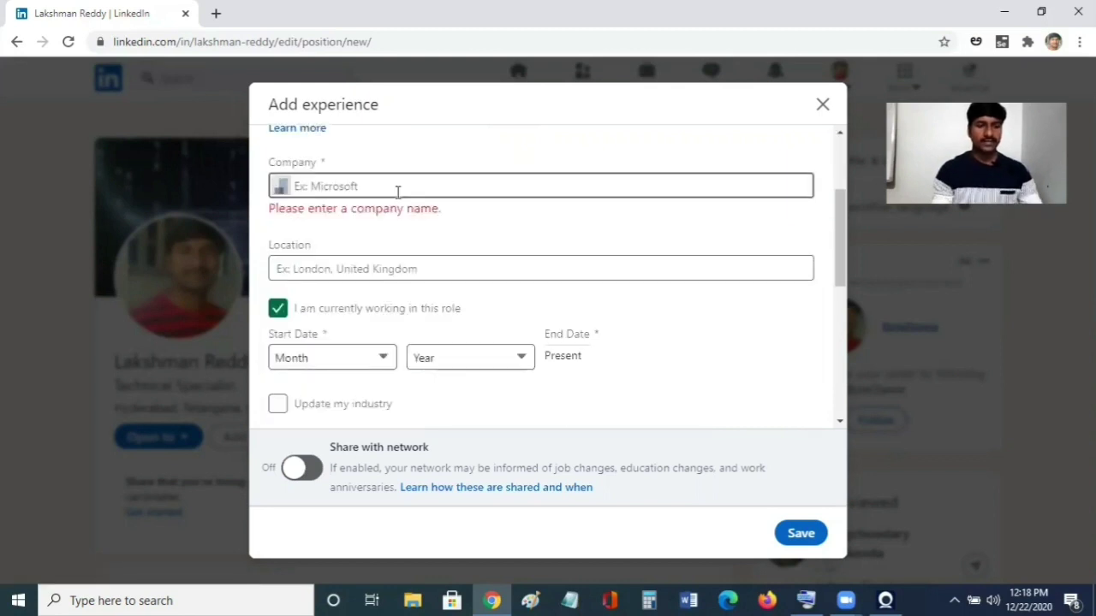
Set the company to Hewlett Packard Enterprise and location to Hyderabad, Telangana, India
text(h)
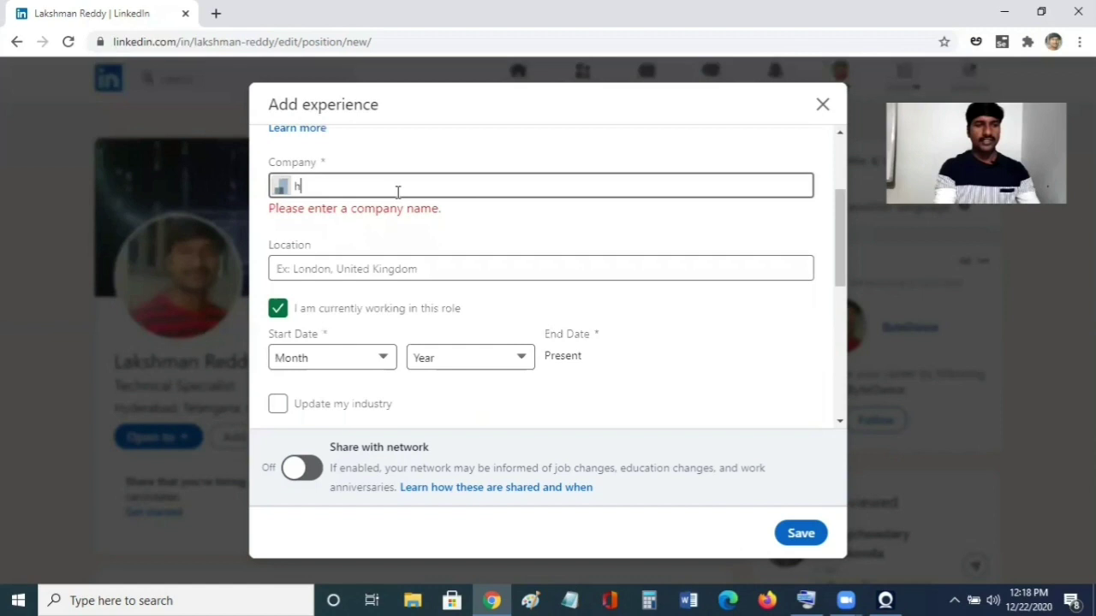
text(p)
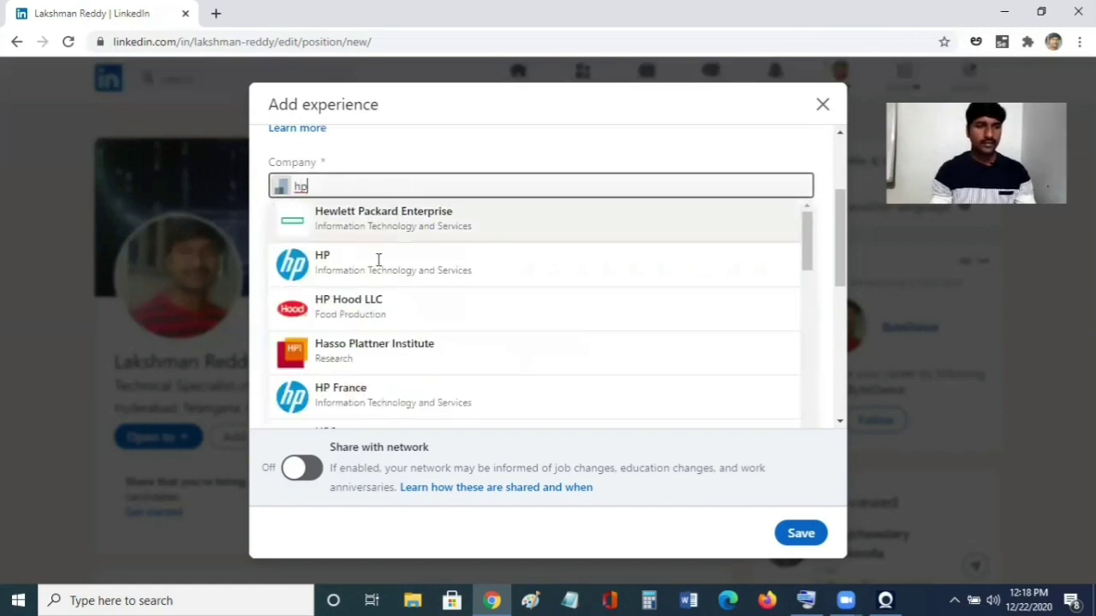
key(Return)
text(hy)
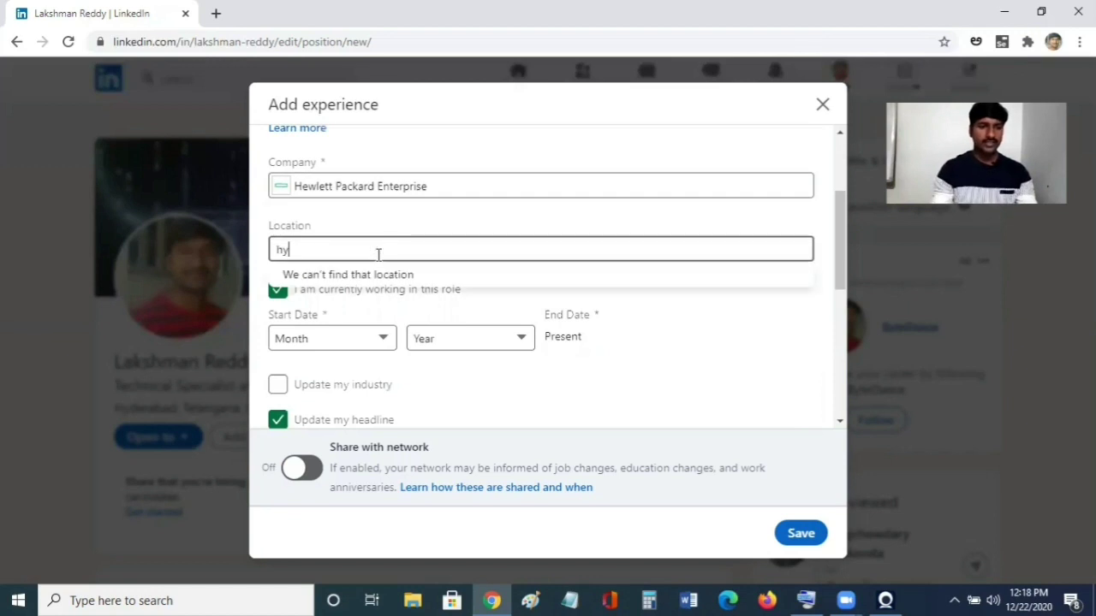
text(d)
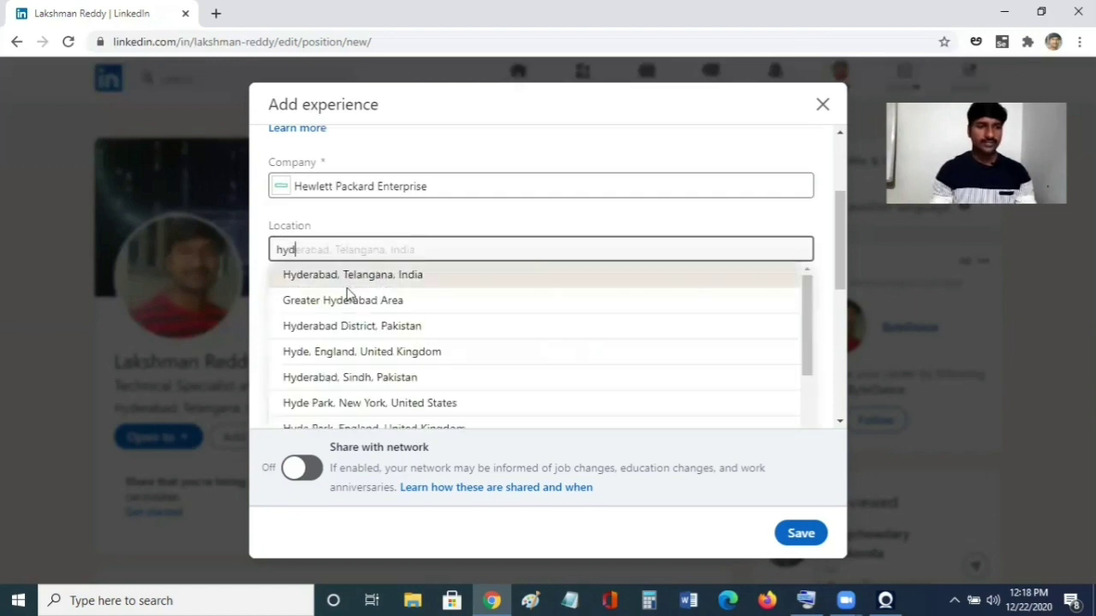
click(345, 286)
Set the start date to November 2018
click(366, 264)
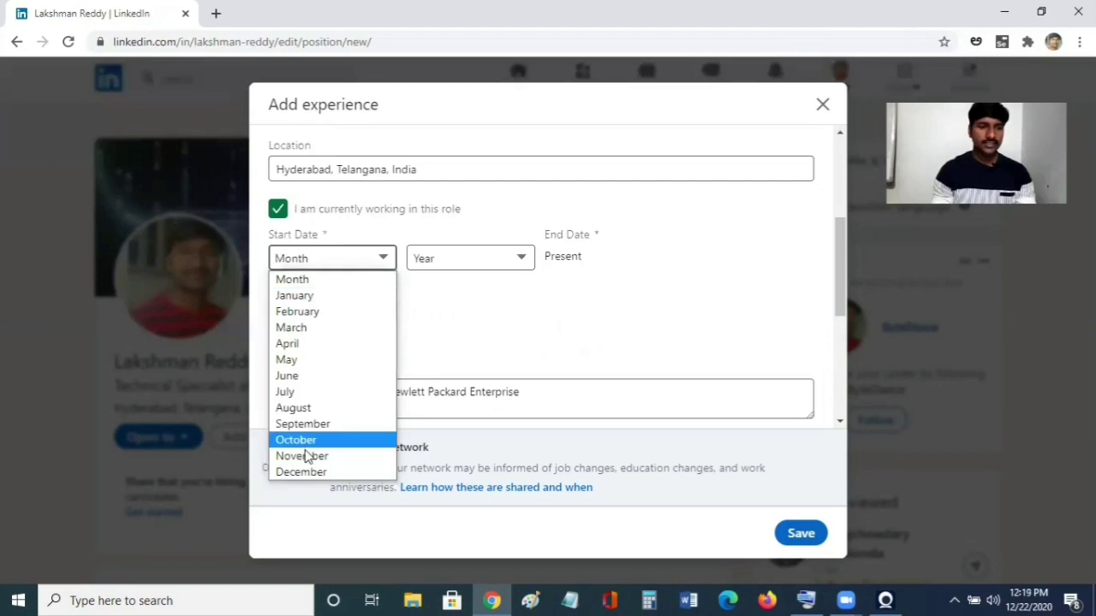
click(302, 456)
click(467, 260)
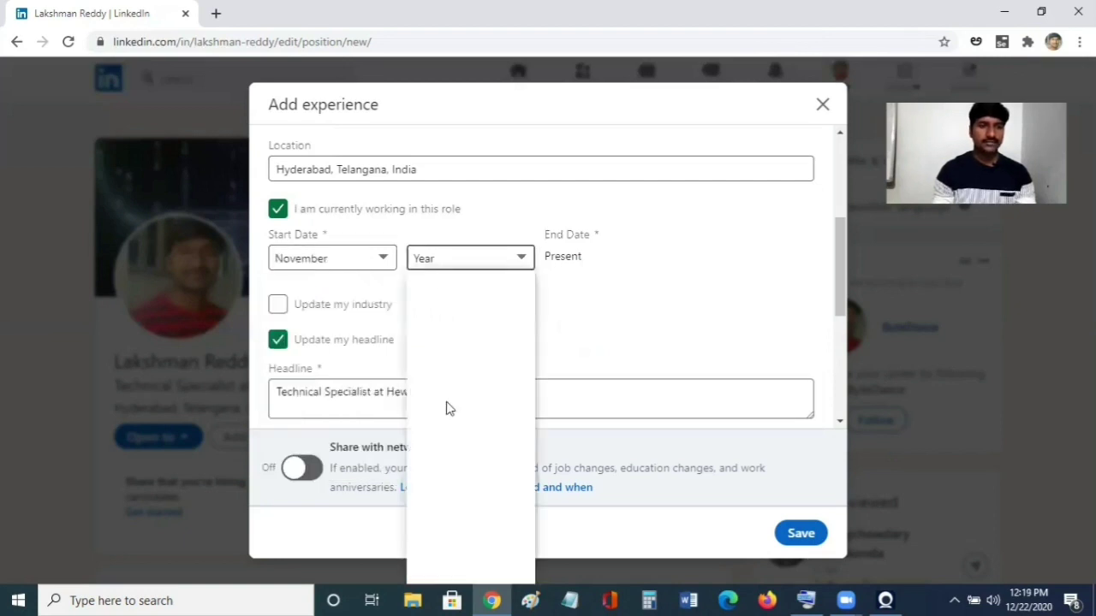
click(432, 329)
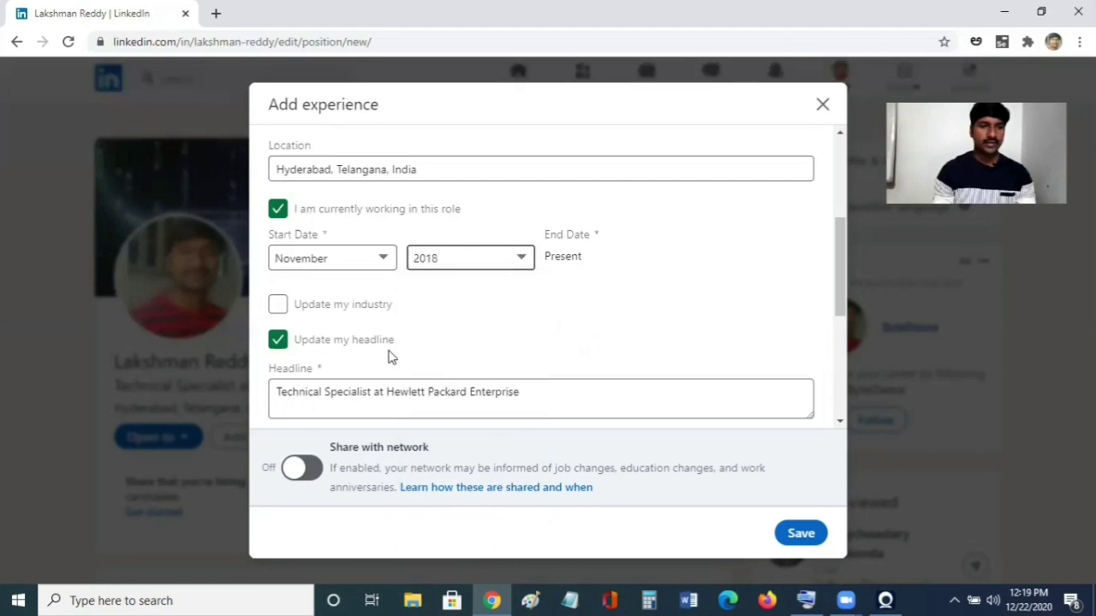
scroll(375, 351, down, 3)
scroll(325, 252, down, 1)
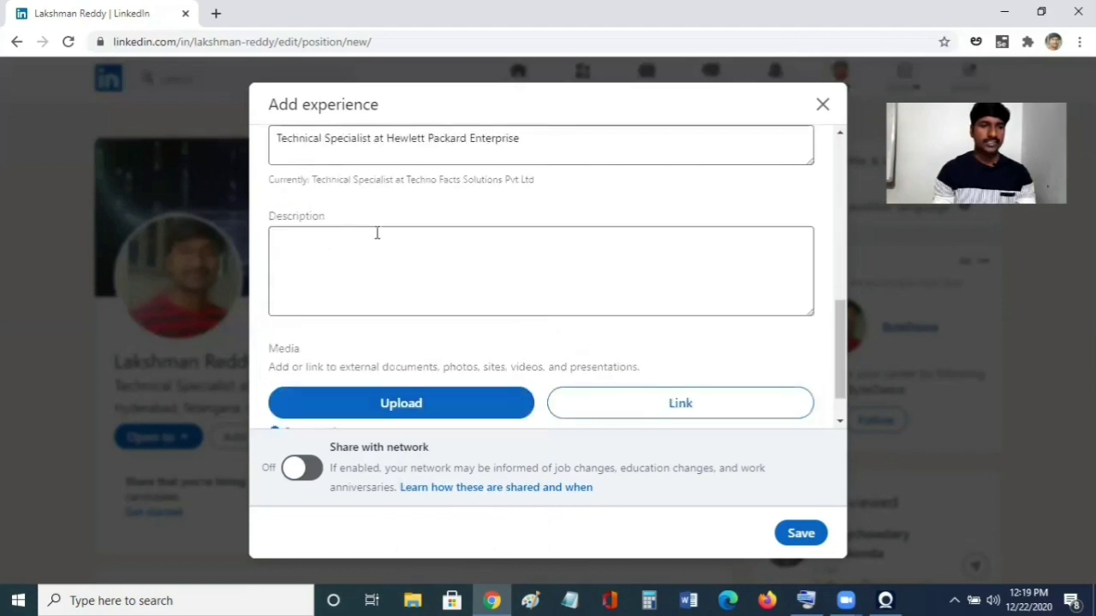
scroll(377, 233, down, 1)
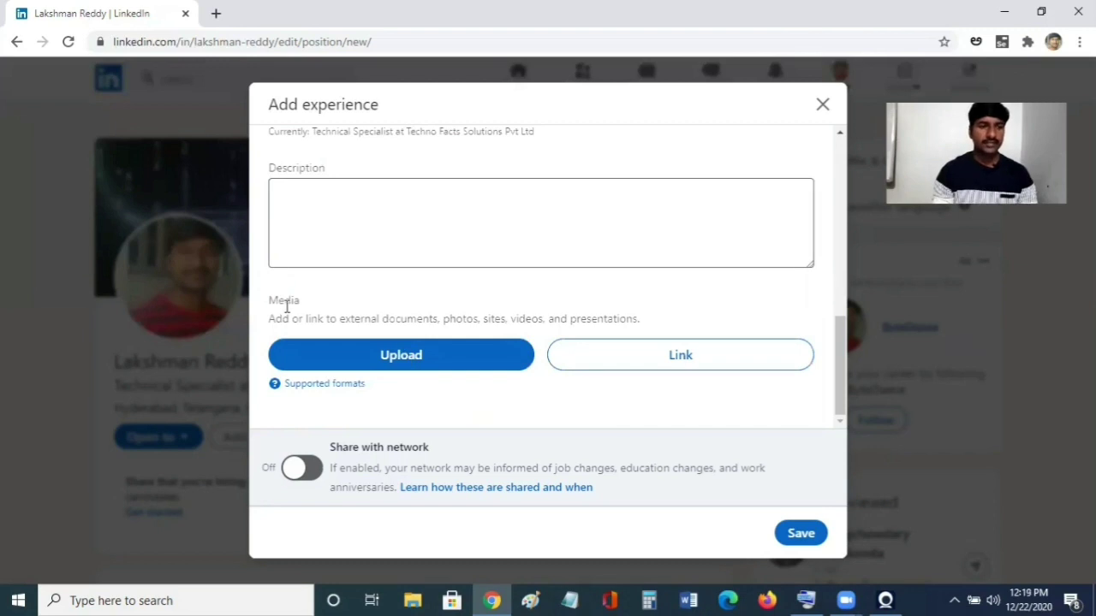
Upload the cloud migration resume from Downloads as the entry's media
click(384, 363)
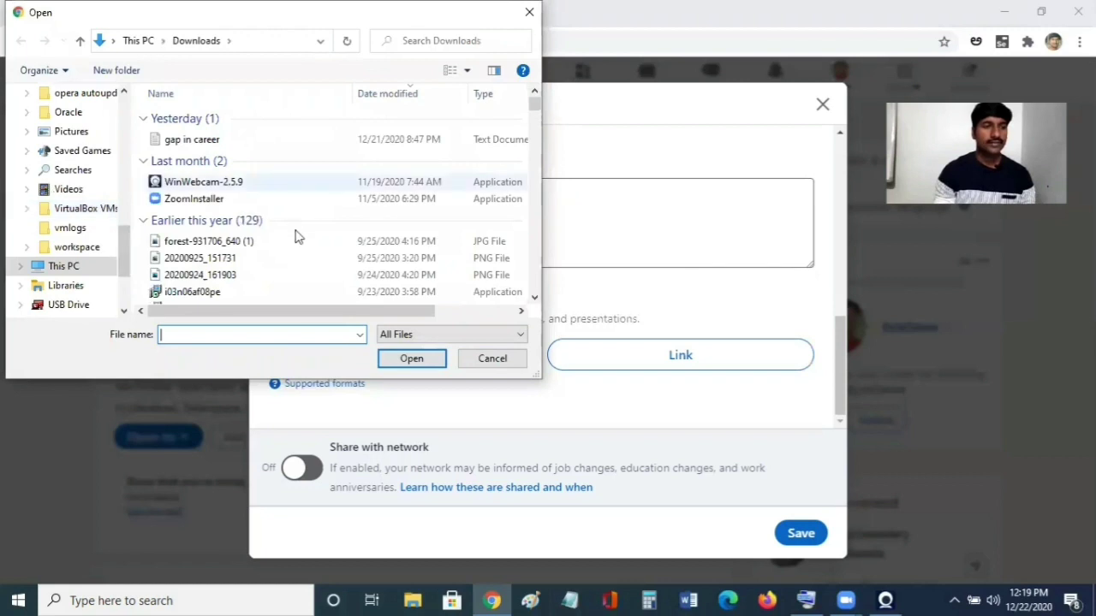
scroll(283, 236, down, 5)
scroll(283, 235, down, 5)
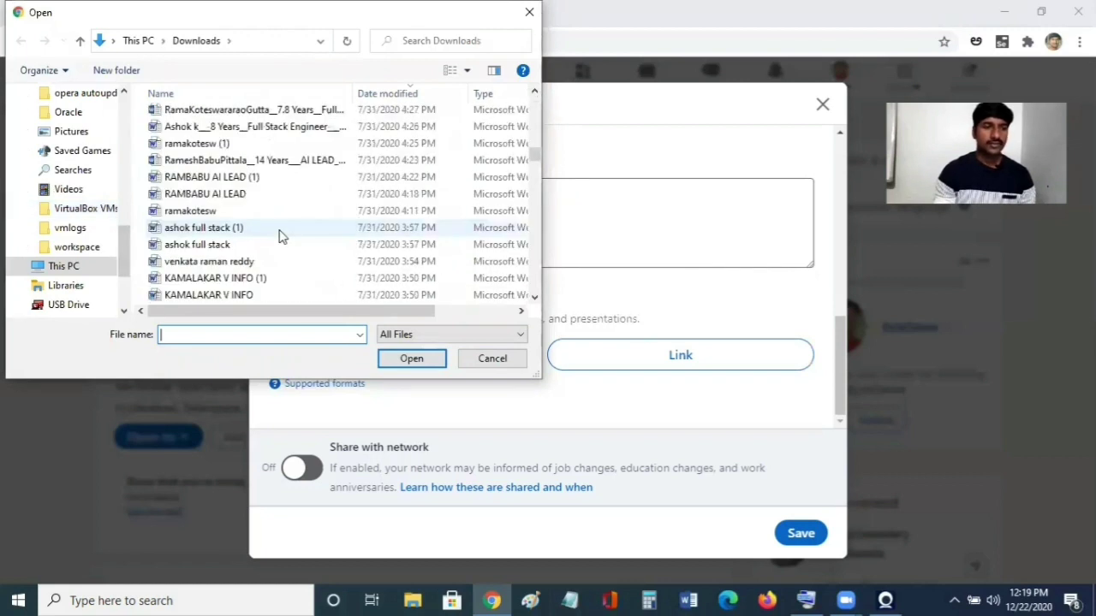
scroll(282, 235, down, 5)
scroll(271, 243, down, 2)
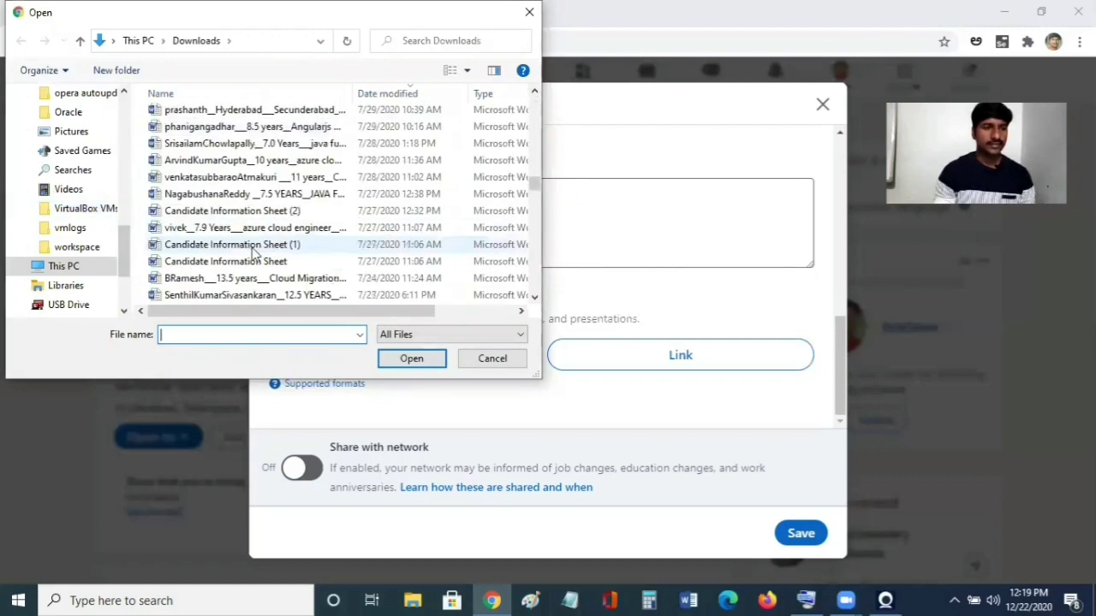
scroll(248, 255, down, 3)
click(241, 261)
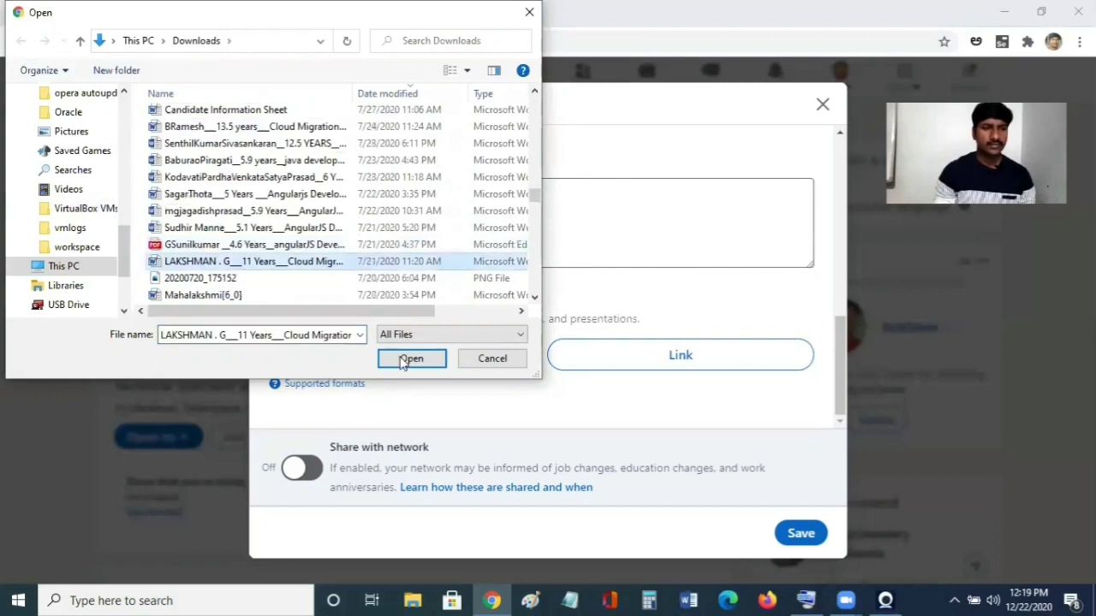
click(409, 359)
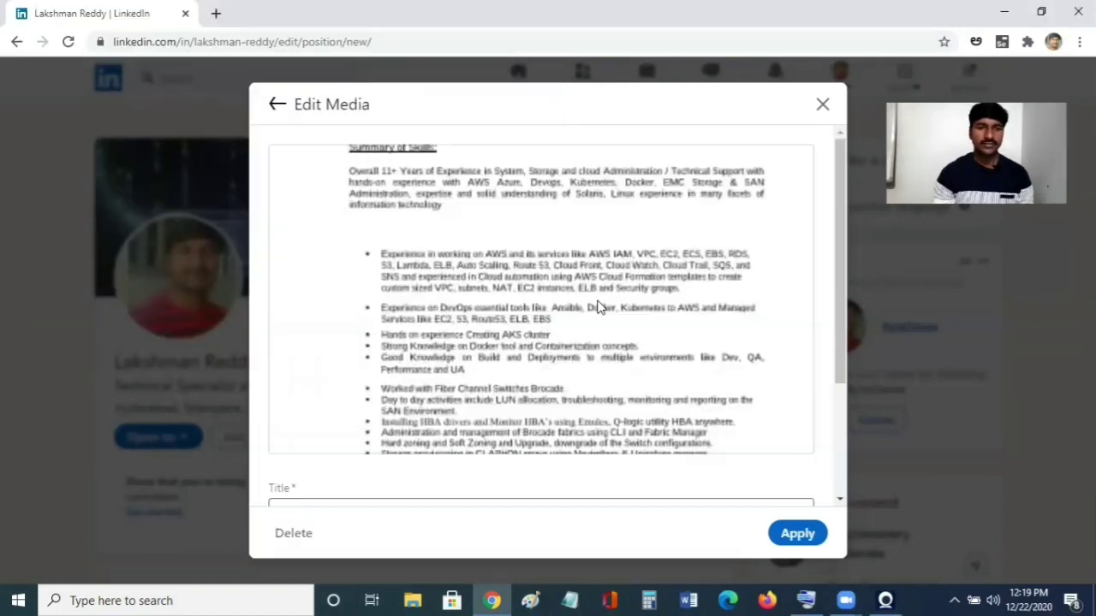
Apply the media details and save the Technical Specialist experience entry
scroll(523, 291, down, 1)
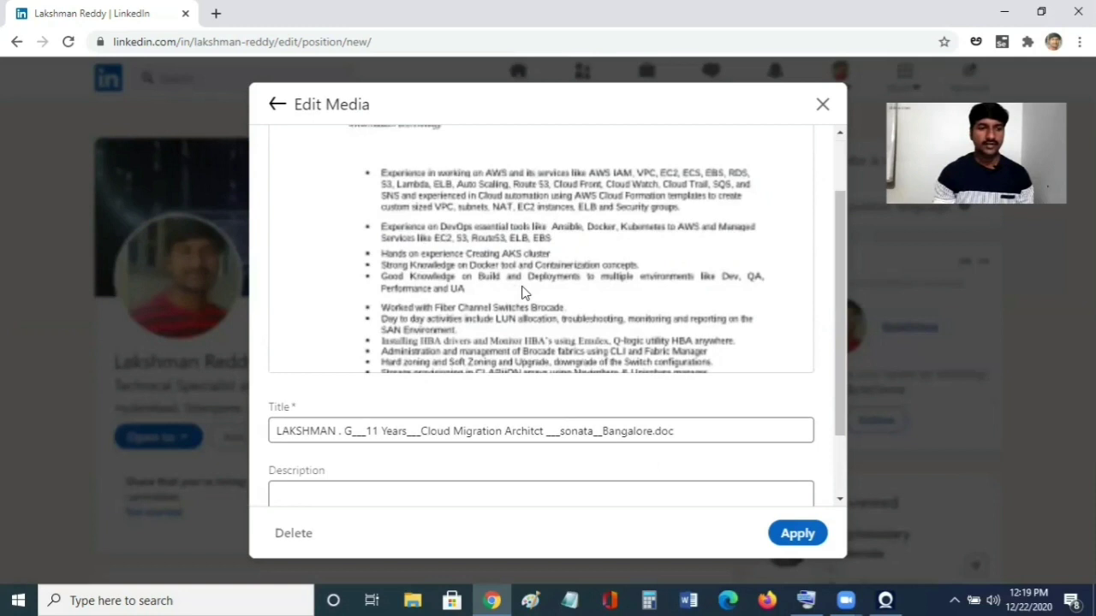
scroll(524, 291, up, 1)
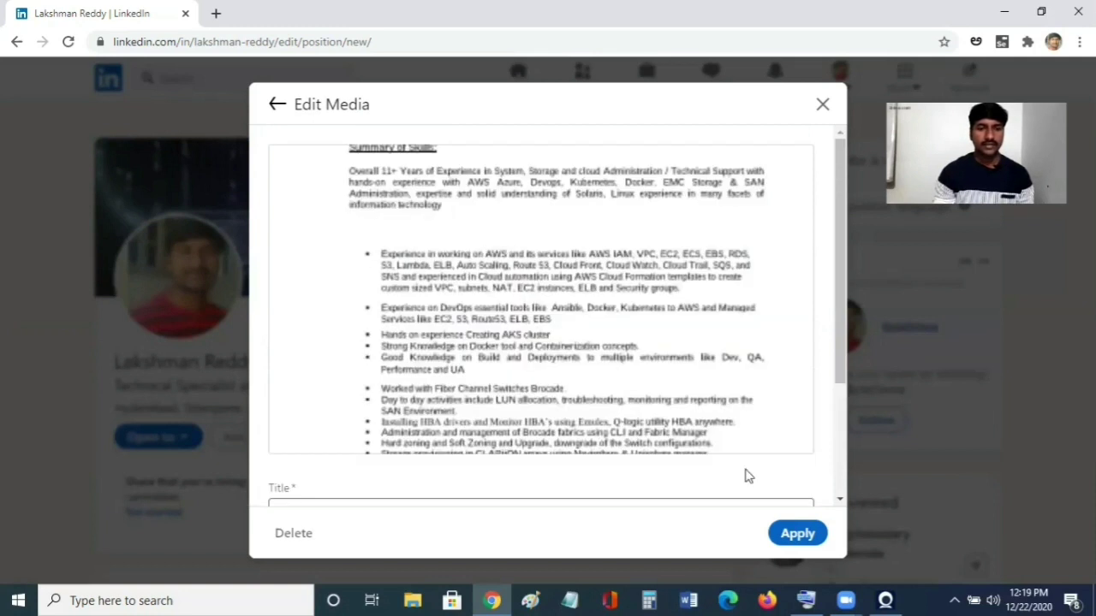
click(797, 541)
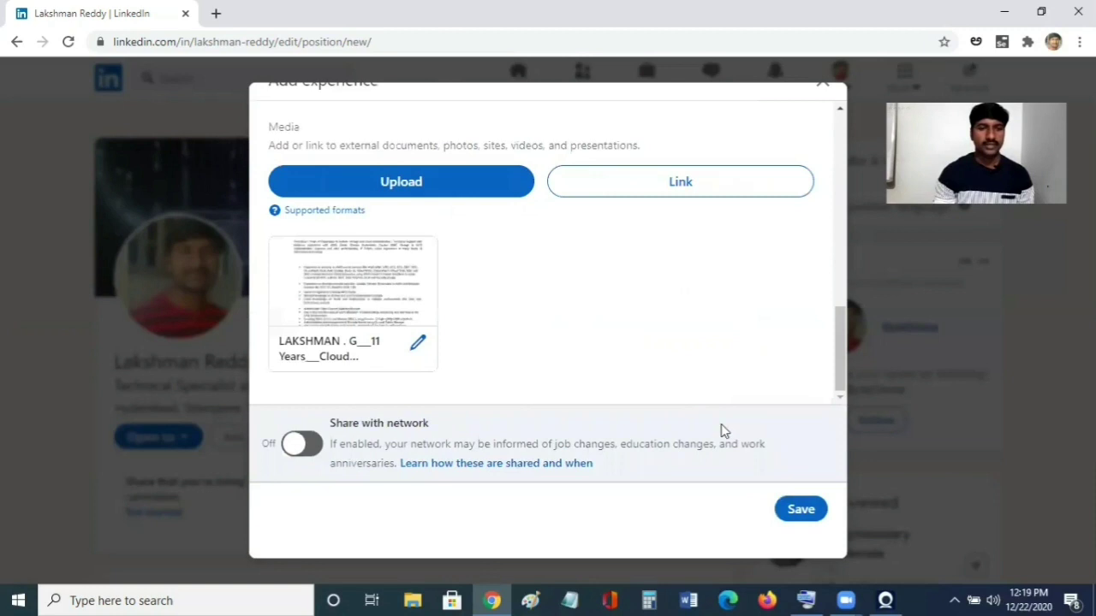
click(800, 511)
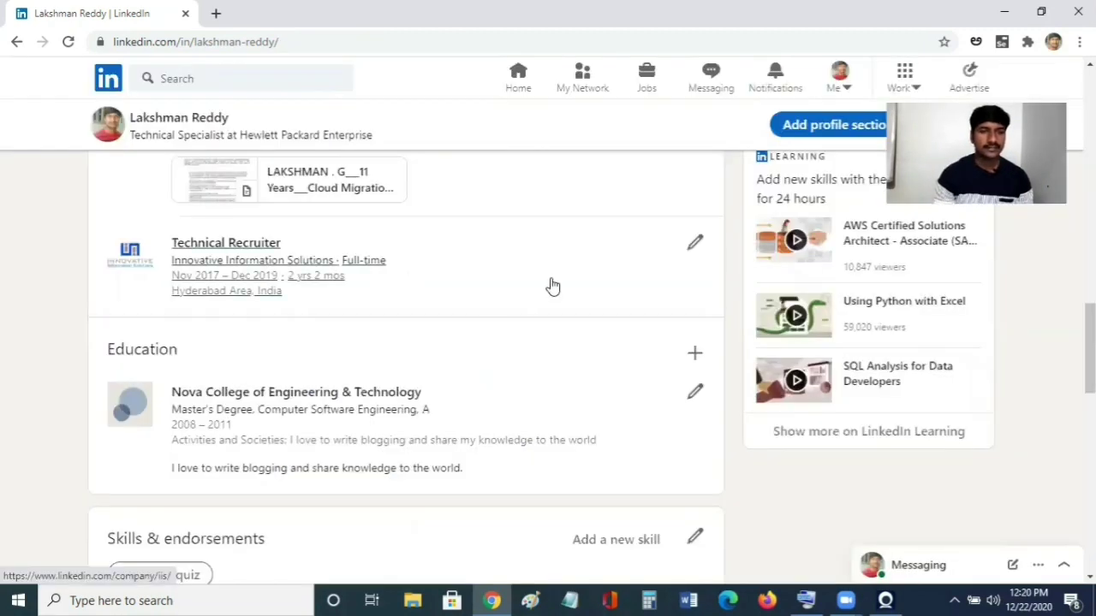
scroll(552, 286, up, 15)
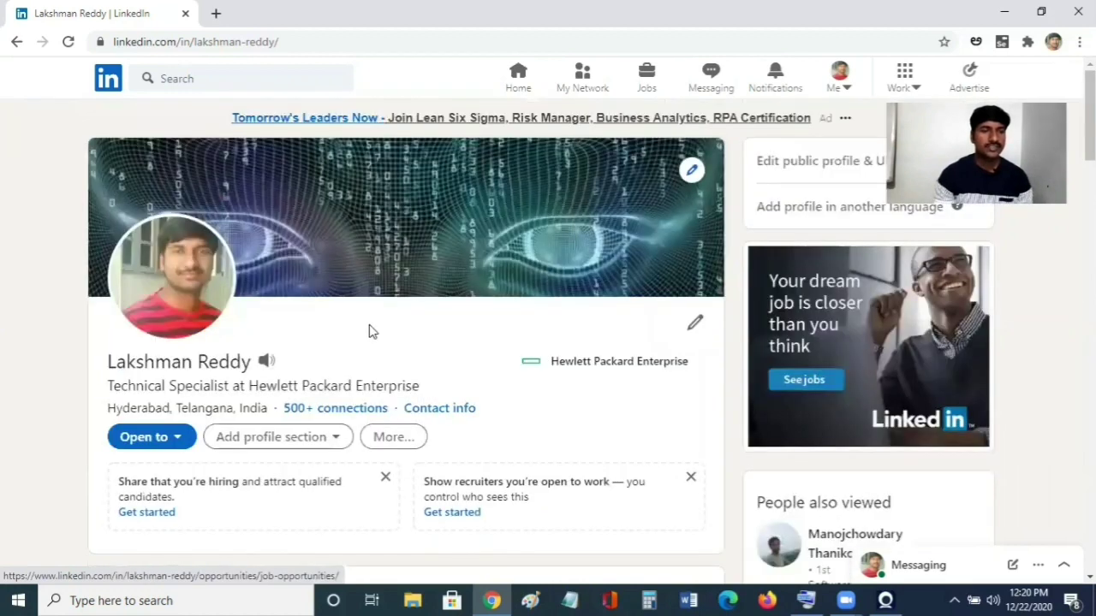
scroll(381, 376, down, 5)
scroll(384, 410, down, 6)
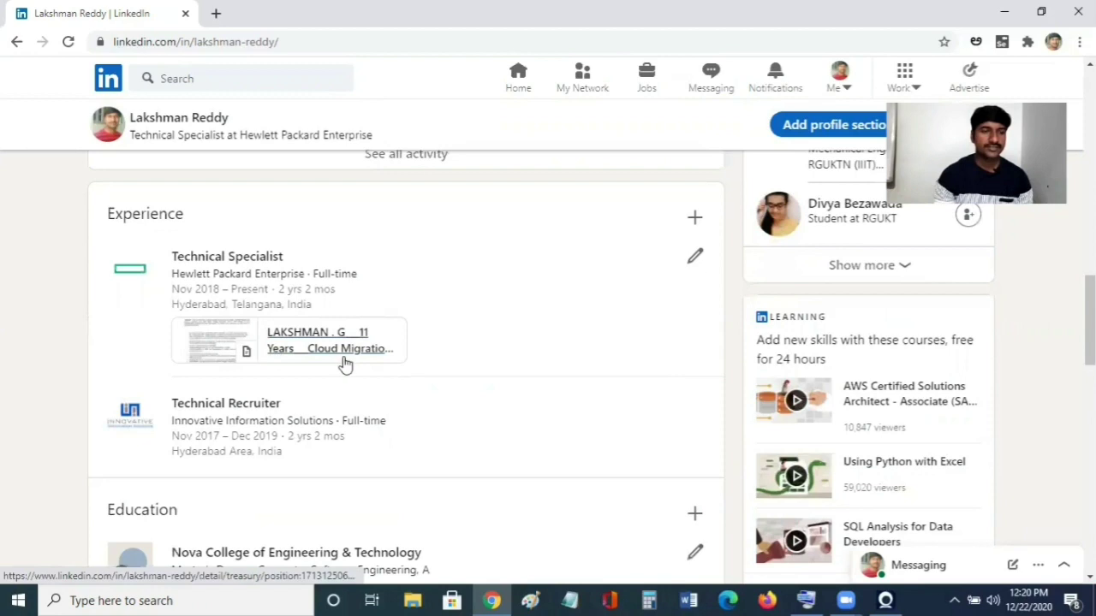
scroll(340, 341, up, 3)
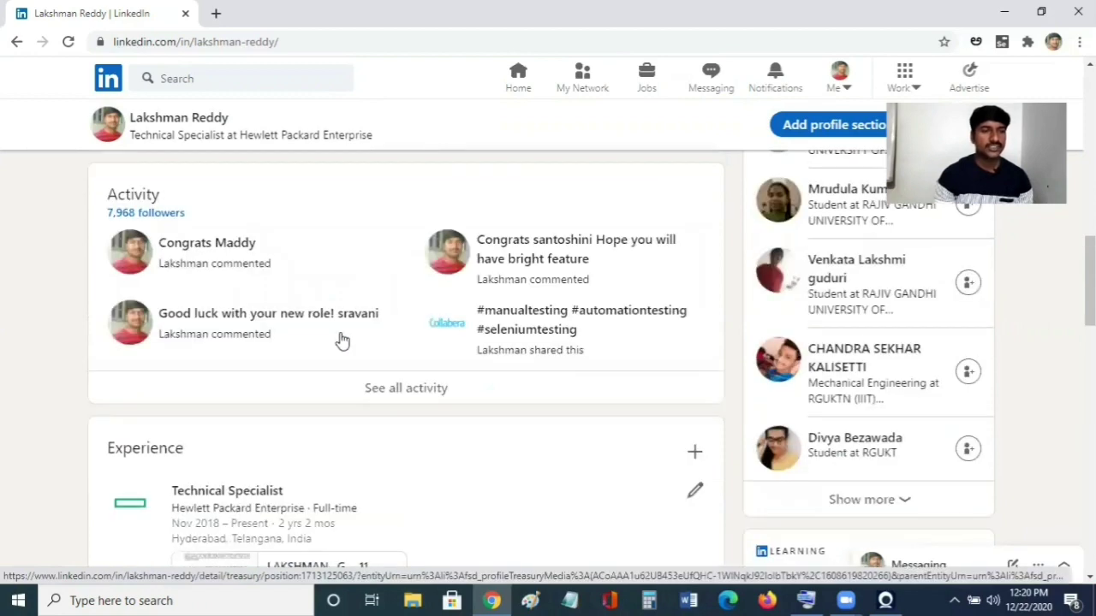
scroll(340, 341, up, 5)
scroll(341, 341, up, 5)
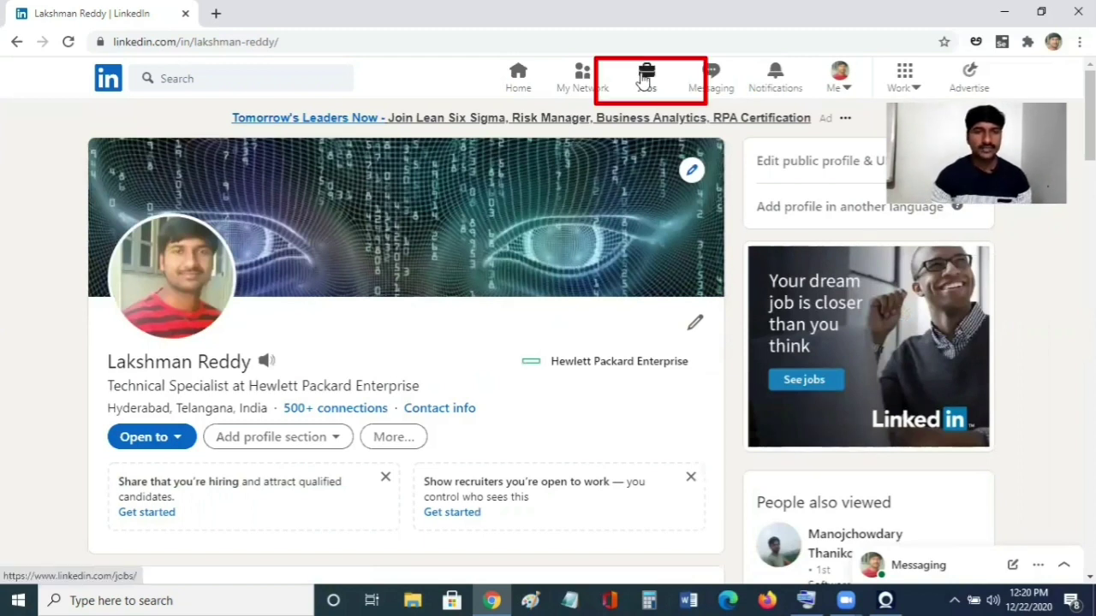
Go to the Jobs page and dismiss the search and location suggestions
click(645, 80)
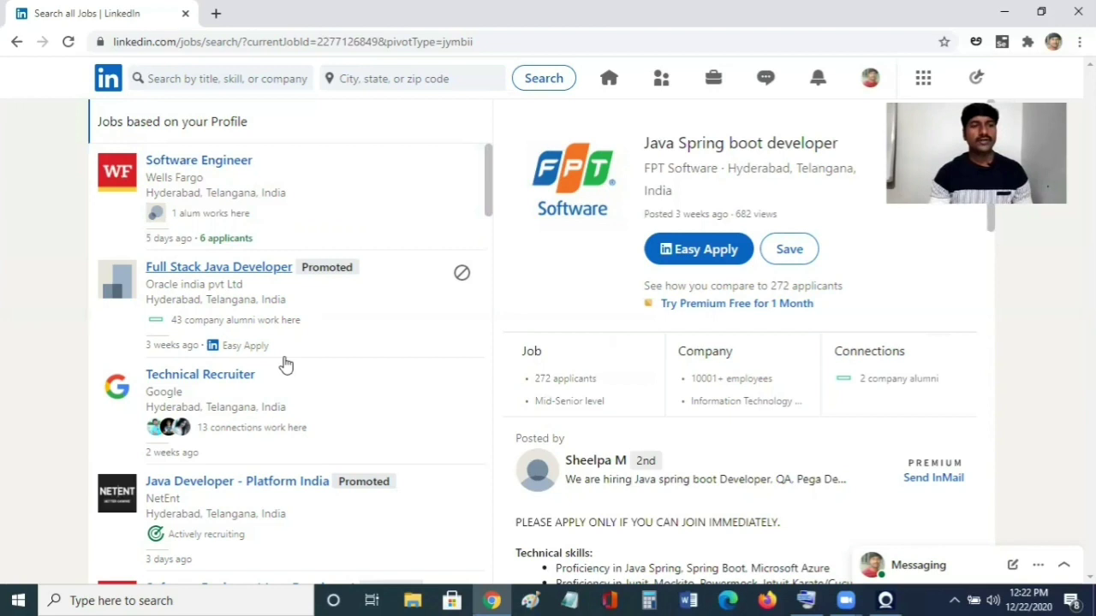
click(190, 80)
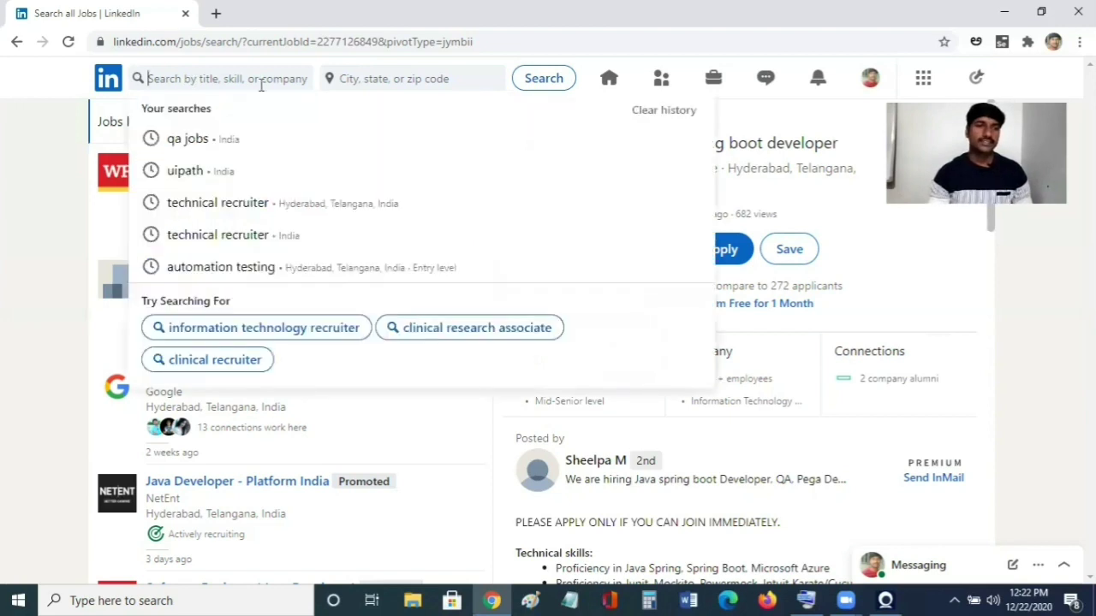
key(Tab)
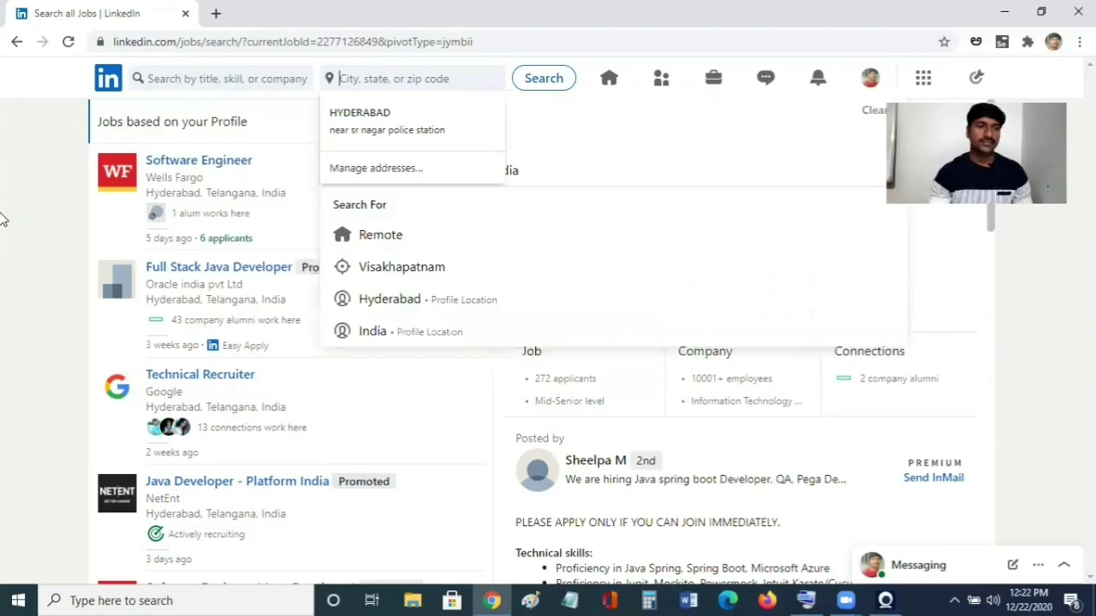
key(Escape)
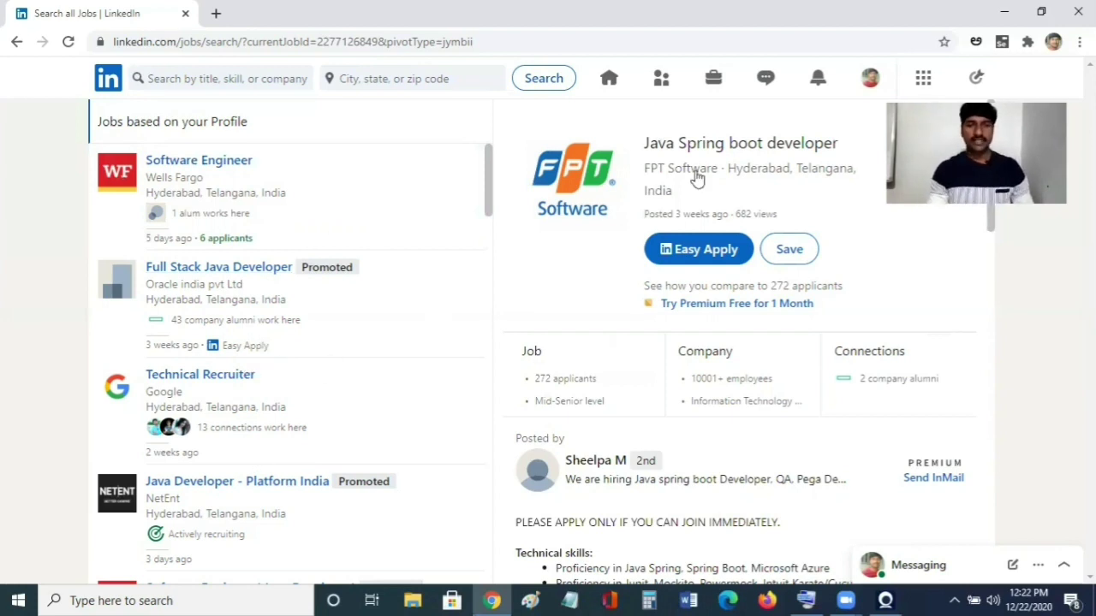
Begin Easy Apply for the FPT Software job and accept the contact info
click(720, 263)
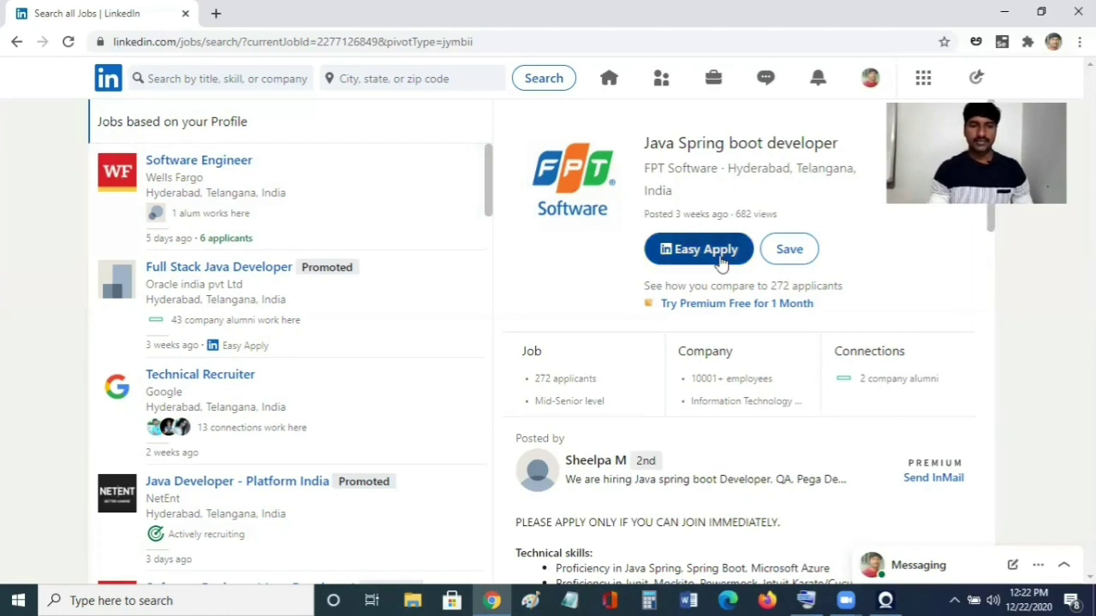
click(721, 264)
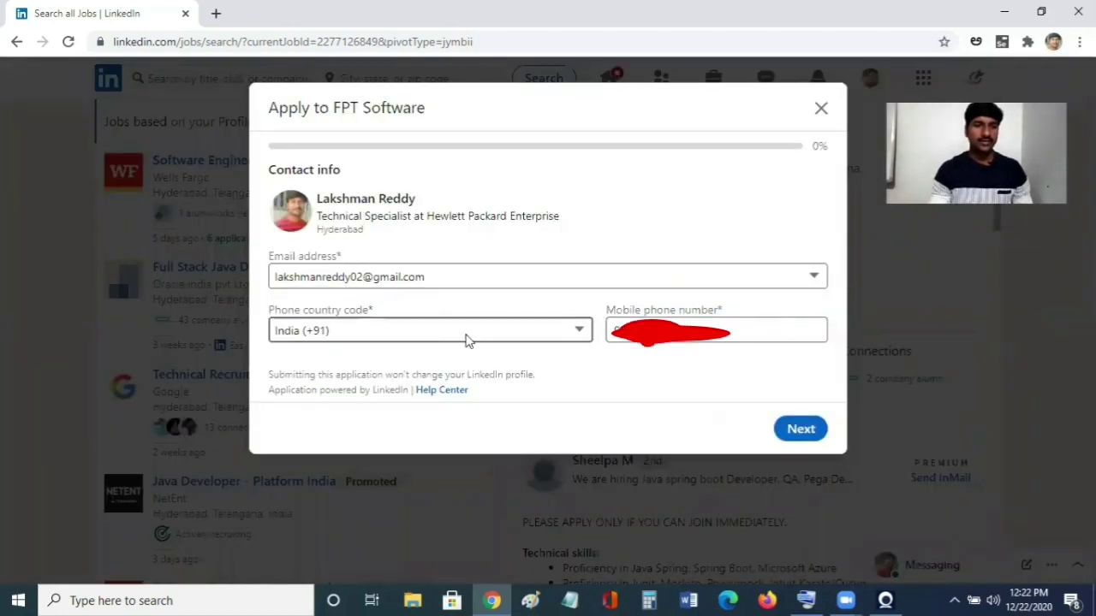
click(803, 436)
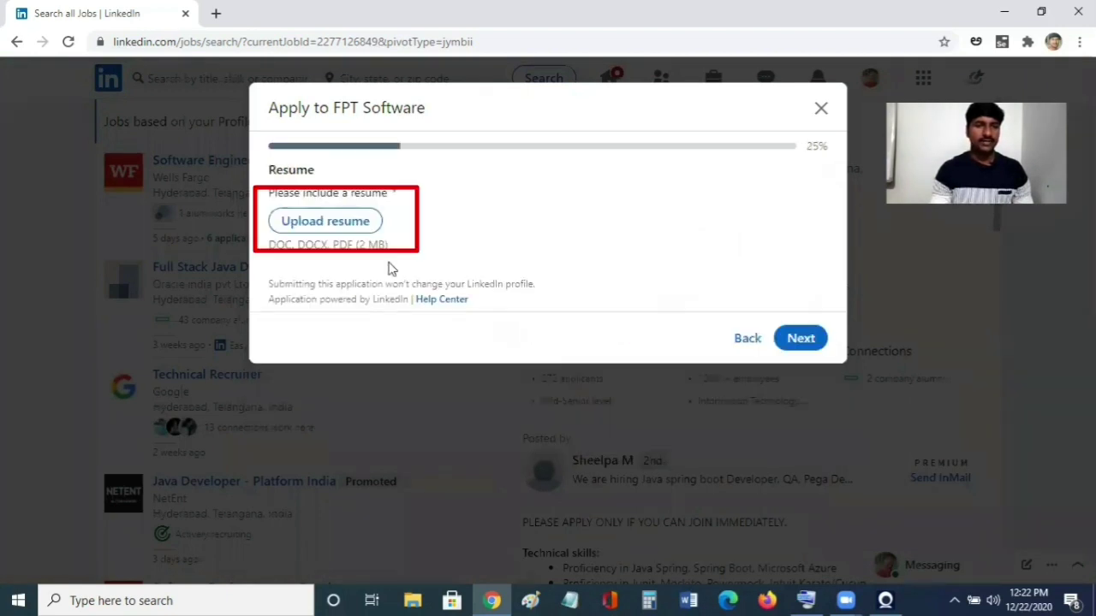
Upload the resume document from Downloads to the application
click(313, 222)
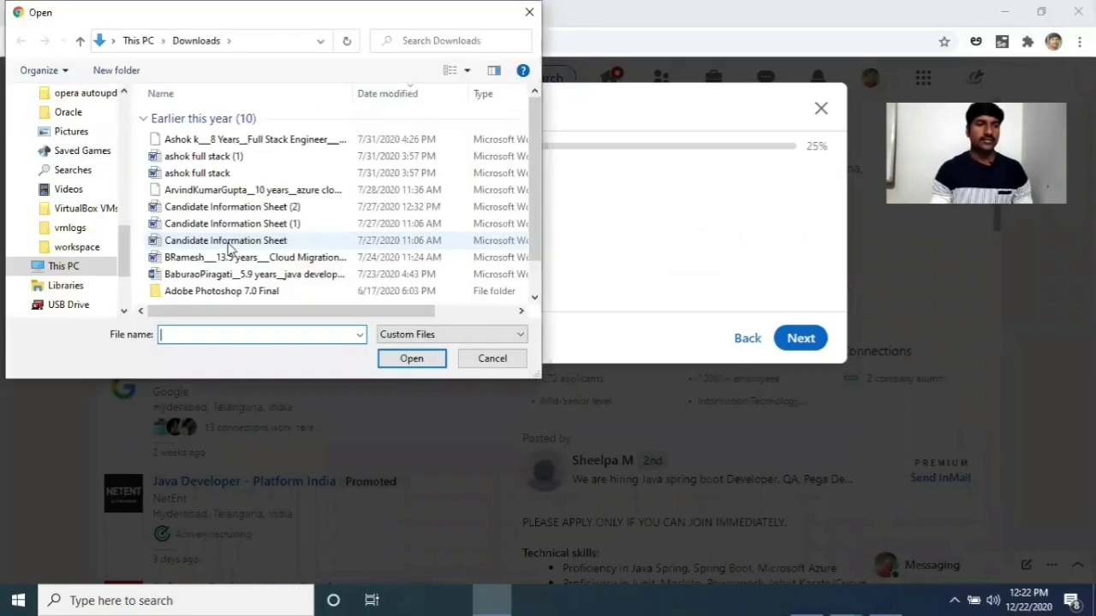
scroll(223, 244, down, 1)
scroll(220, 176, down, 3)
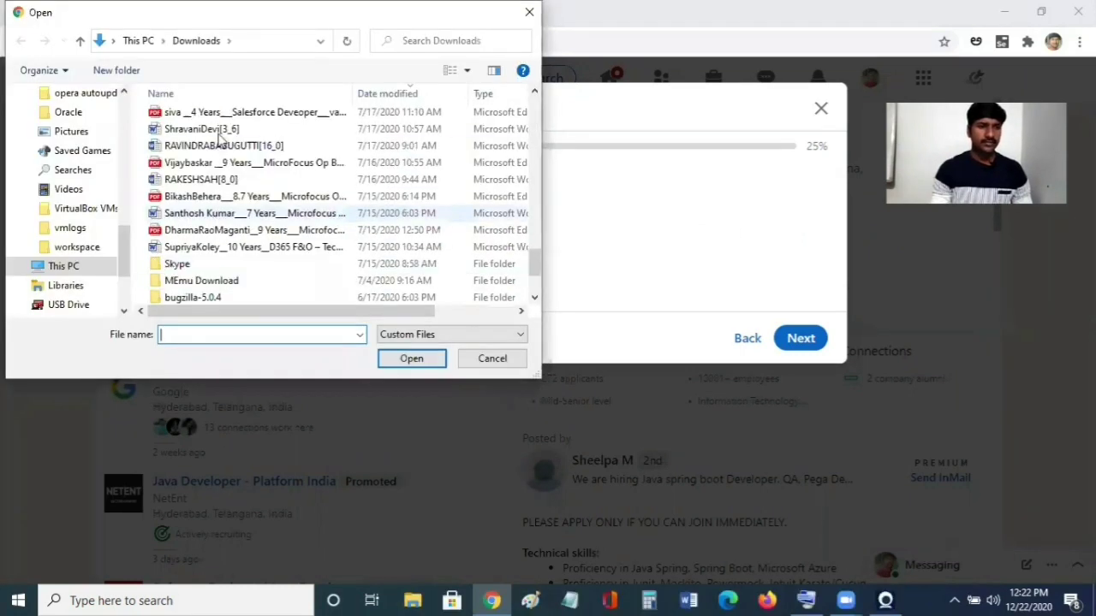
click(221, 150)
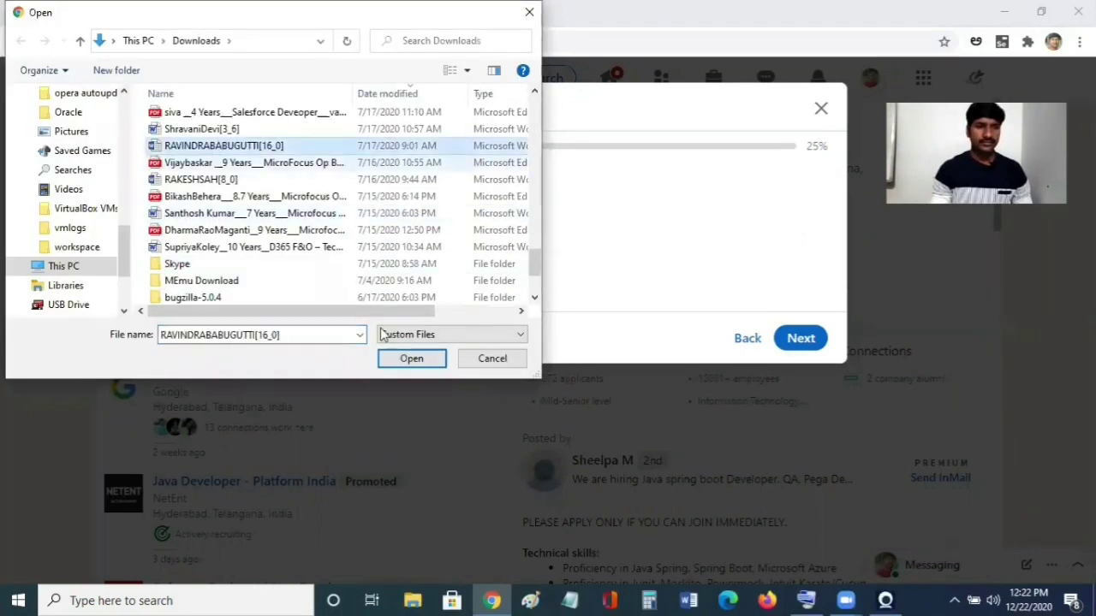
click(414, 363)
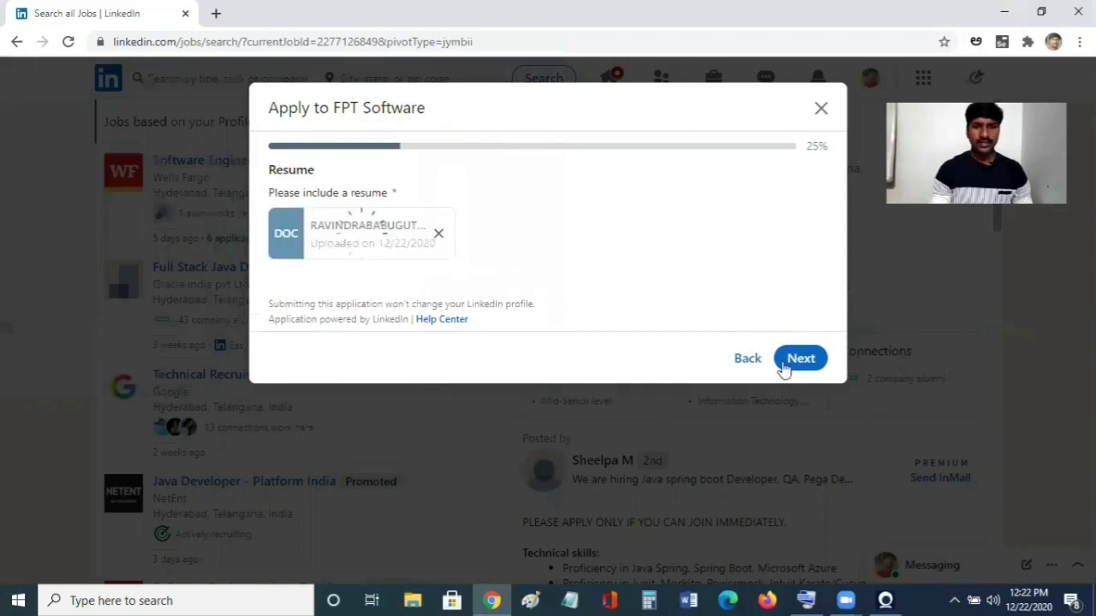
Advance past the Resume and Additional Questions steps to the review page
click(788, 364)
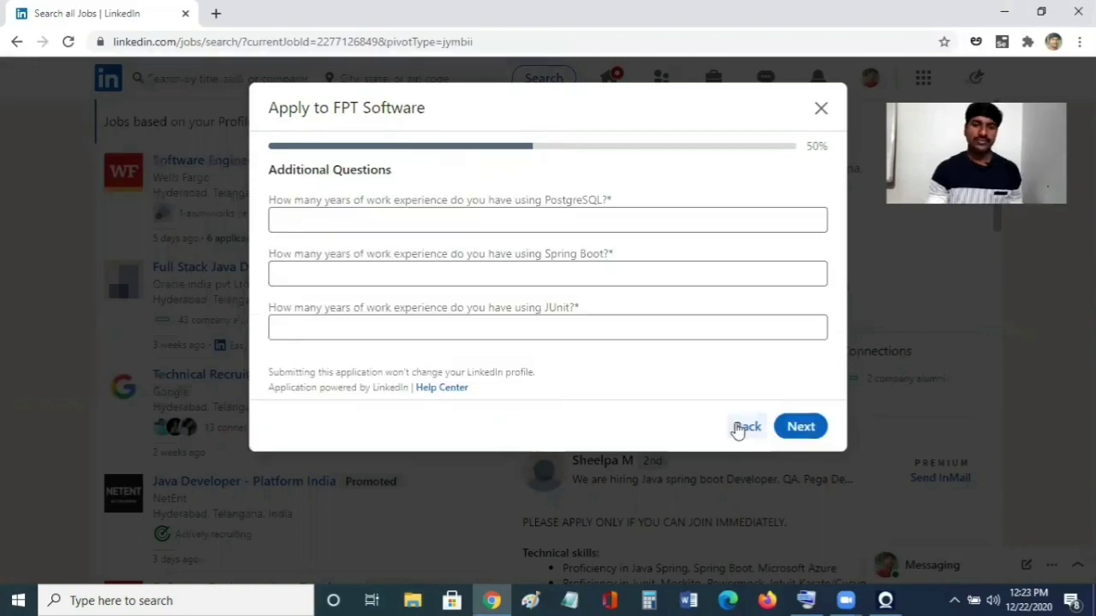
click(807, 437)
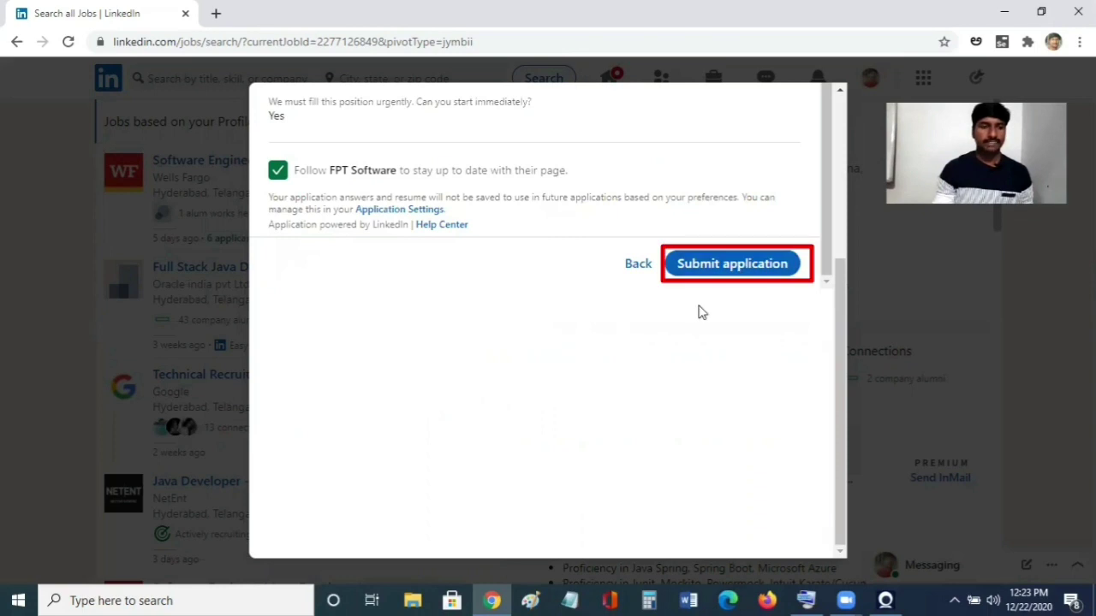
scroll(728, 305, up, 1)
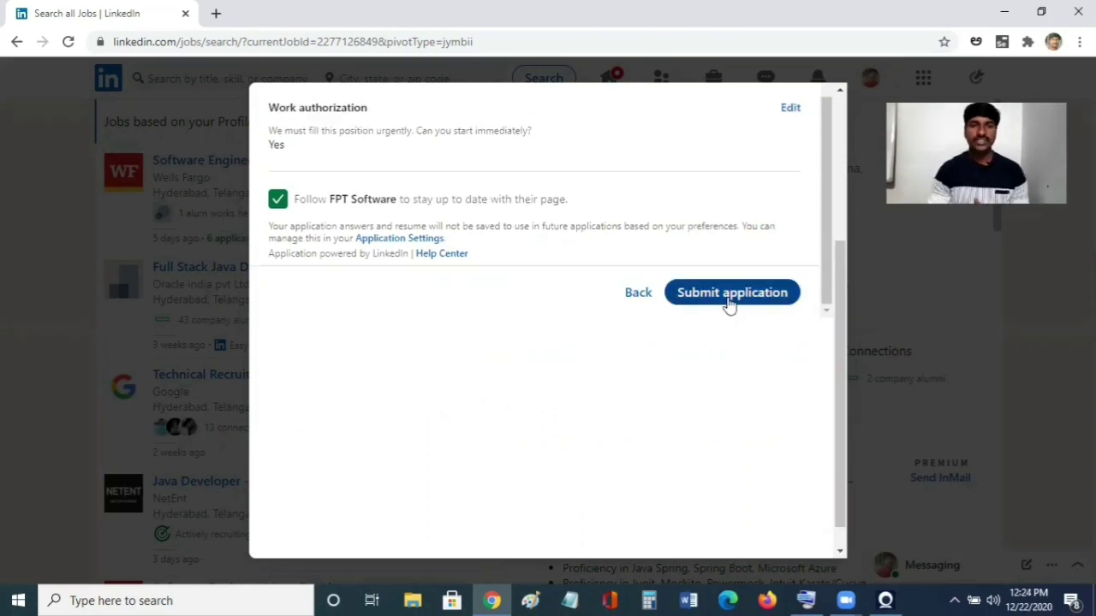